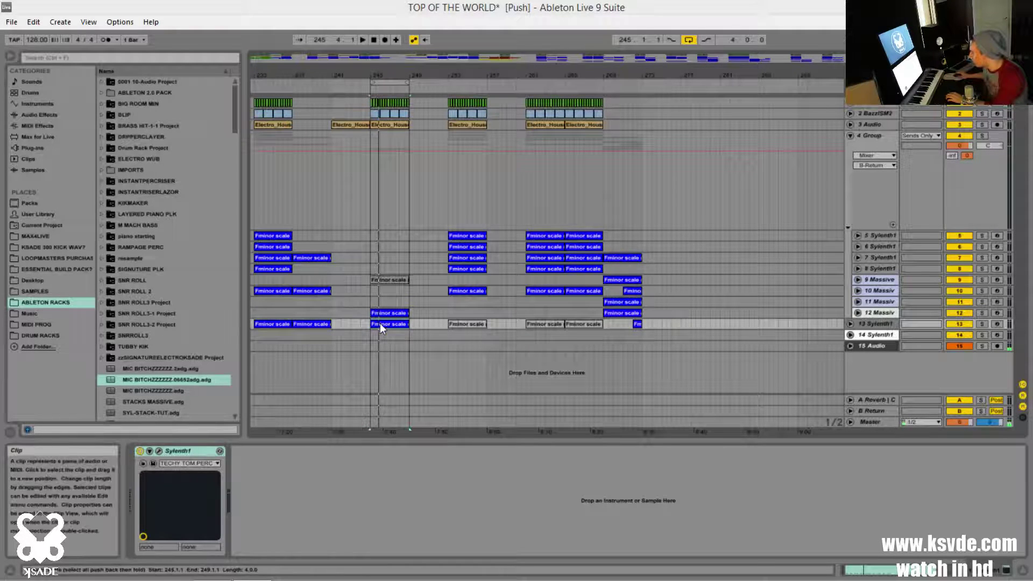
- Play the loop and show the notes of the track 13 Sylenth1 clip at bar 245 instead of its pitch bend envelope
key(space)
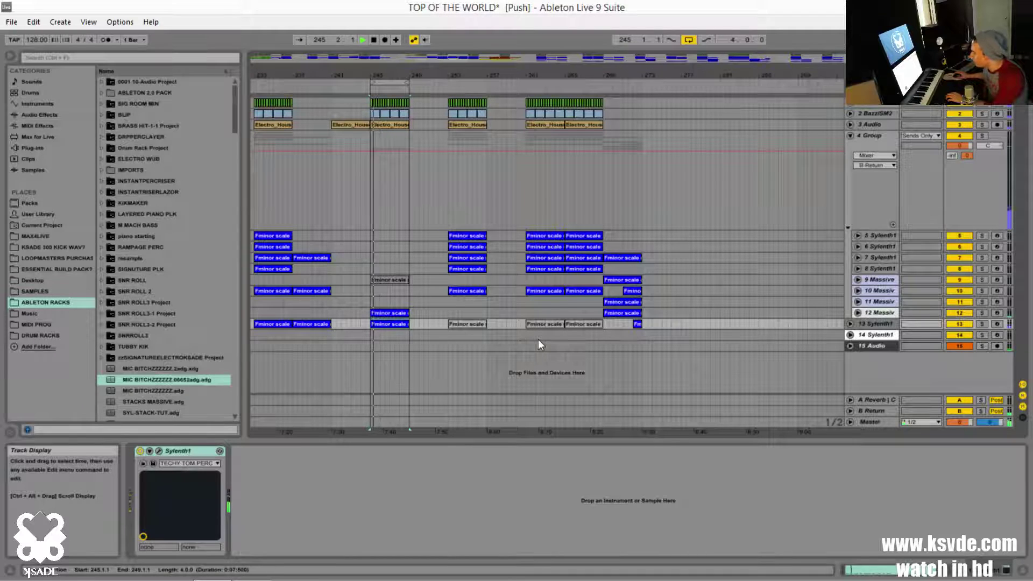
double_click(385, 323)
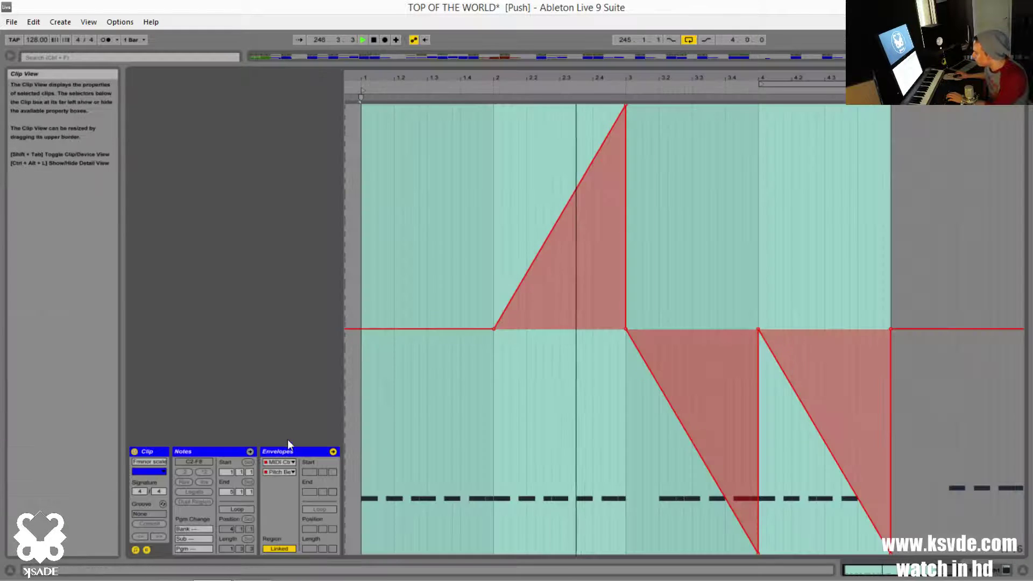
click(136, 549)
click(135, 549)
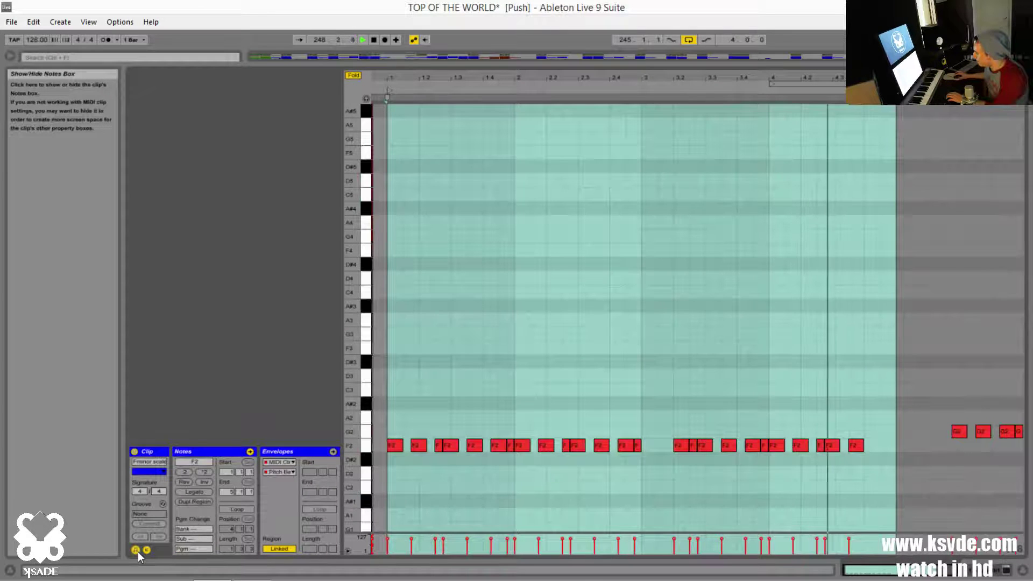
- Audition the clip's F2 notes one octave higher, restore them to F2, and return to the arrangement
drag(396, 471, 919, 331)
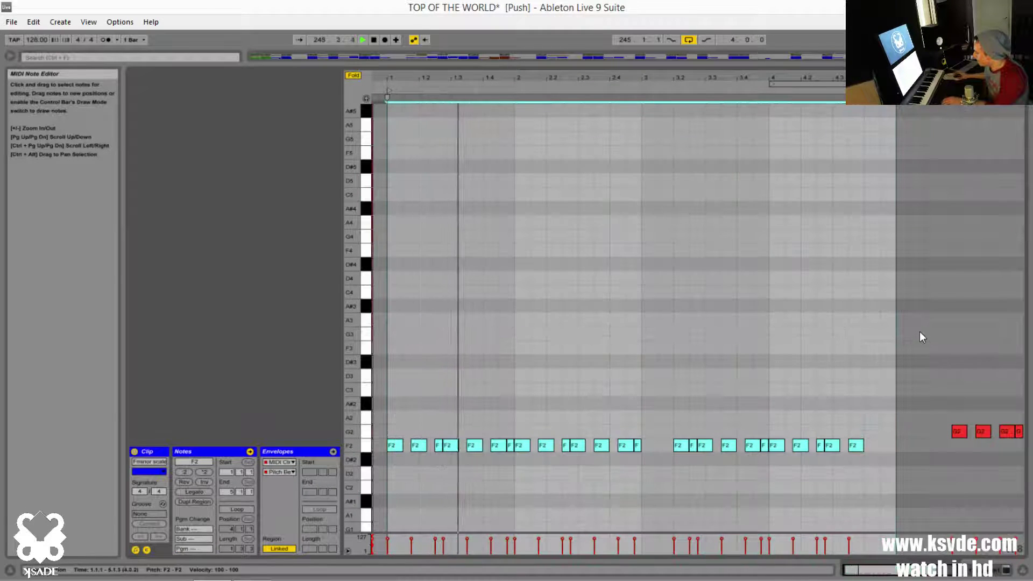
key(shift+Up)
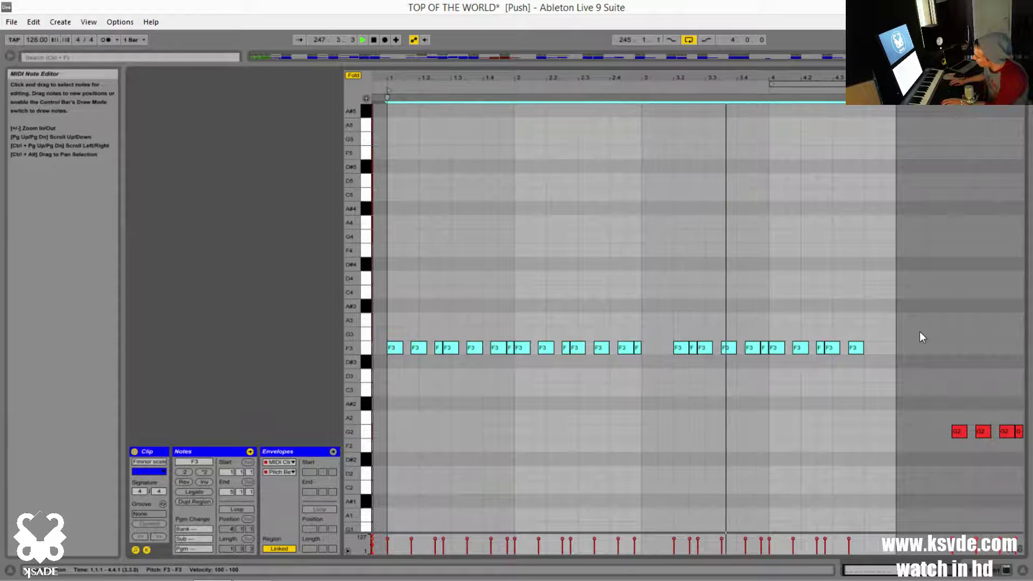
key(shift+Down)
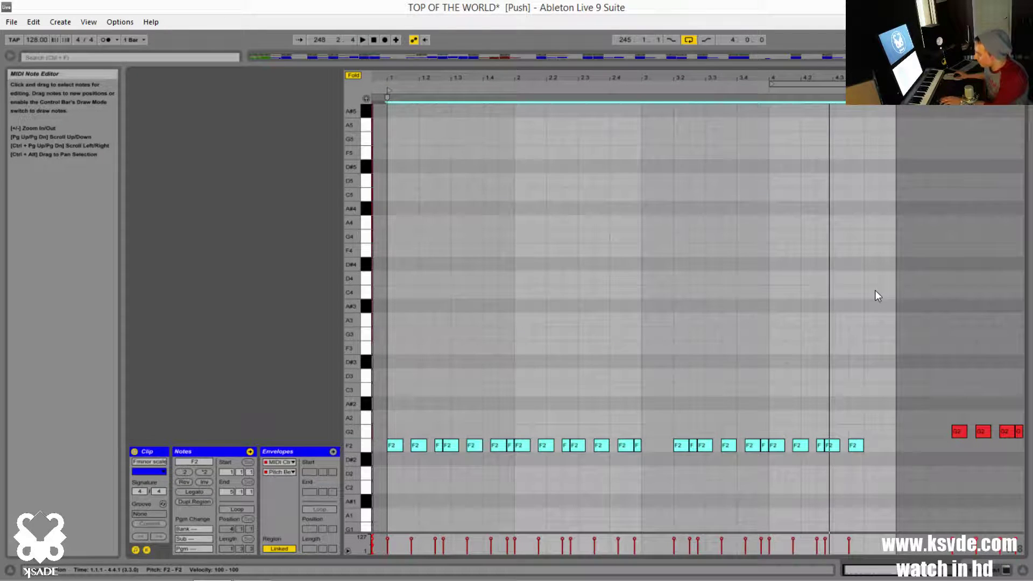
key(shift+Tab)
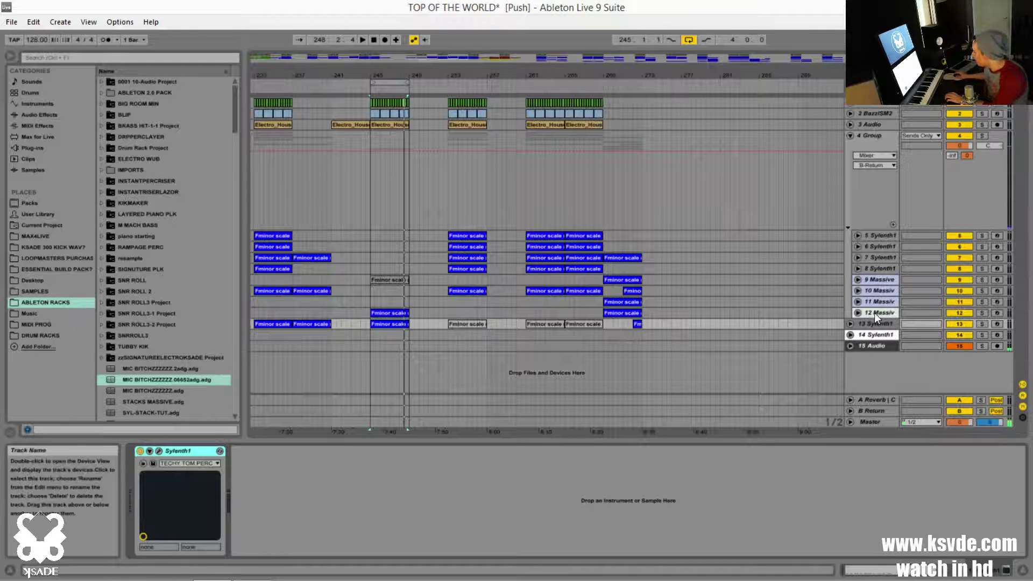
- Audition the 12 Massive track on its own by soloing it during playback, and unsolo it after stopping
click(414, 314)
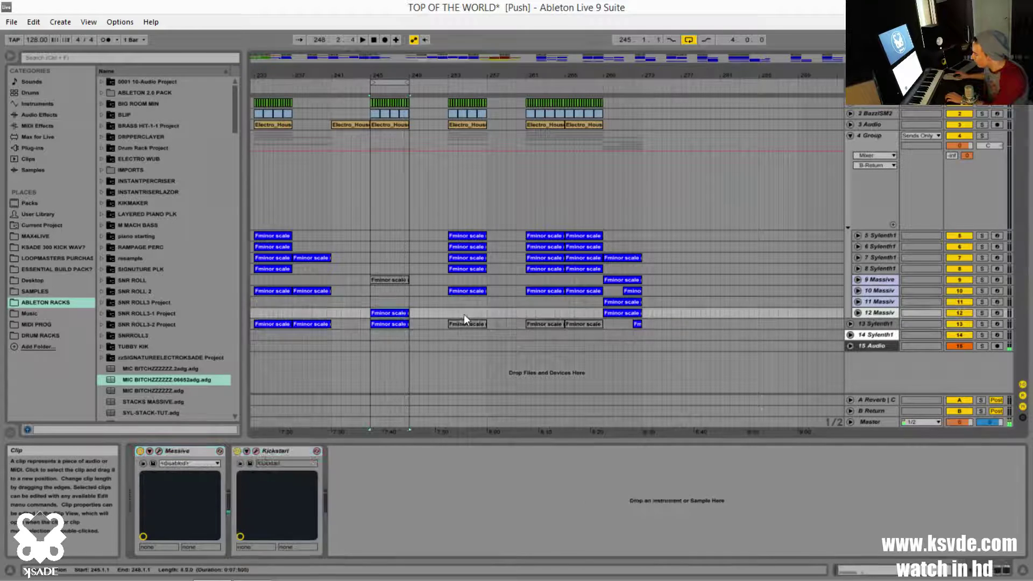
click(980, 312)
key(space)
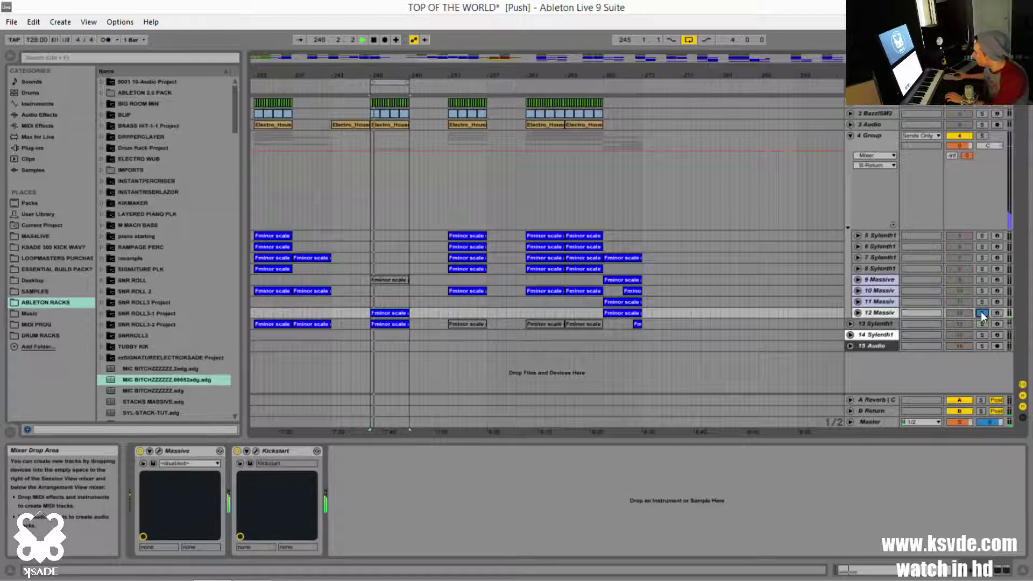
key(space)
click(981, 313)
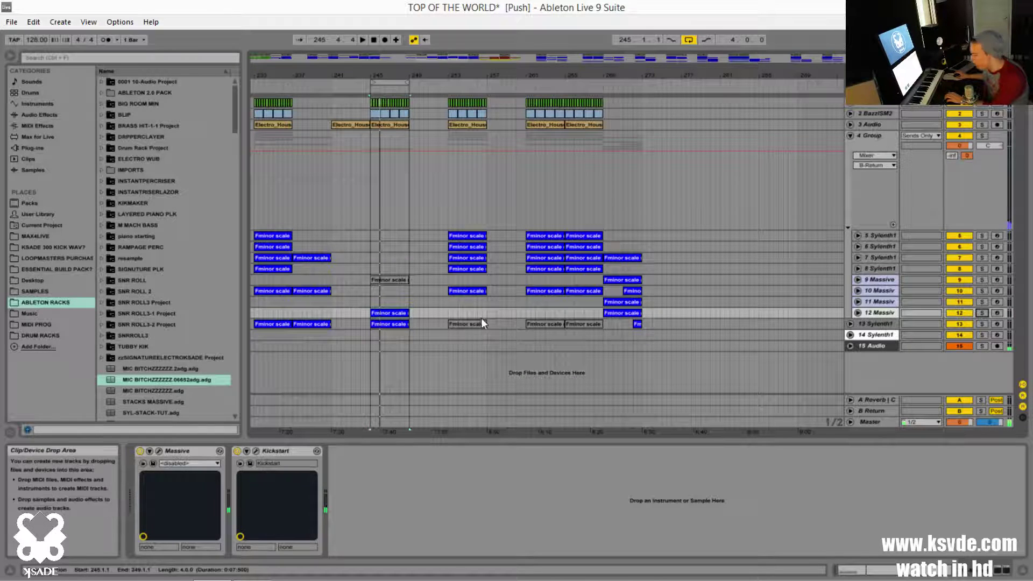
- View the Massive synth's patch on track 12 and close its window
click(158, 451)
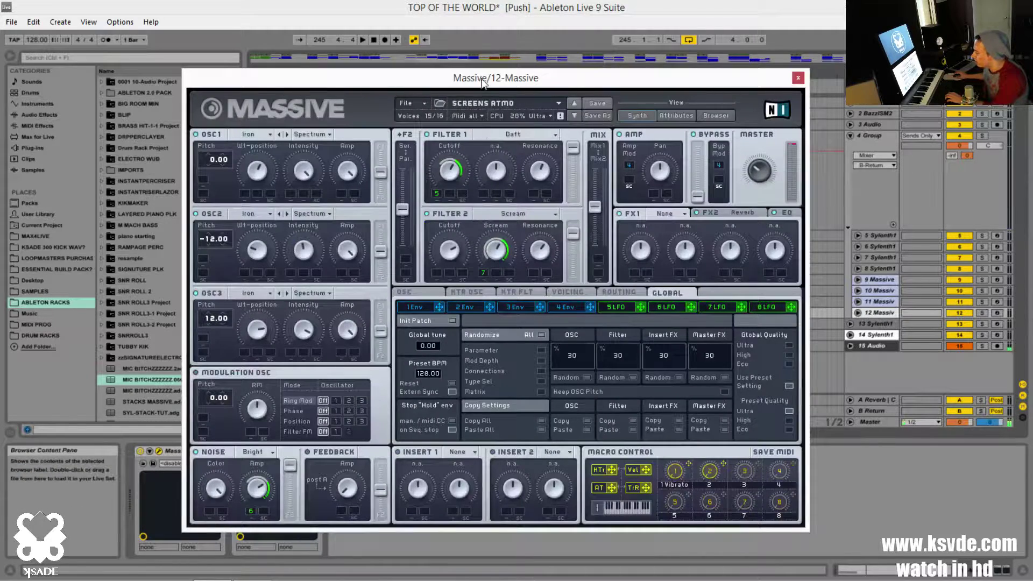
drag(487, 80, 462, 91)
click(773, 88)
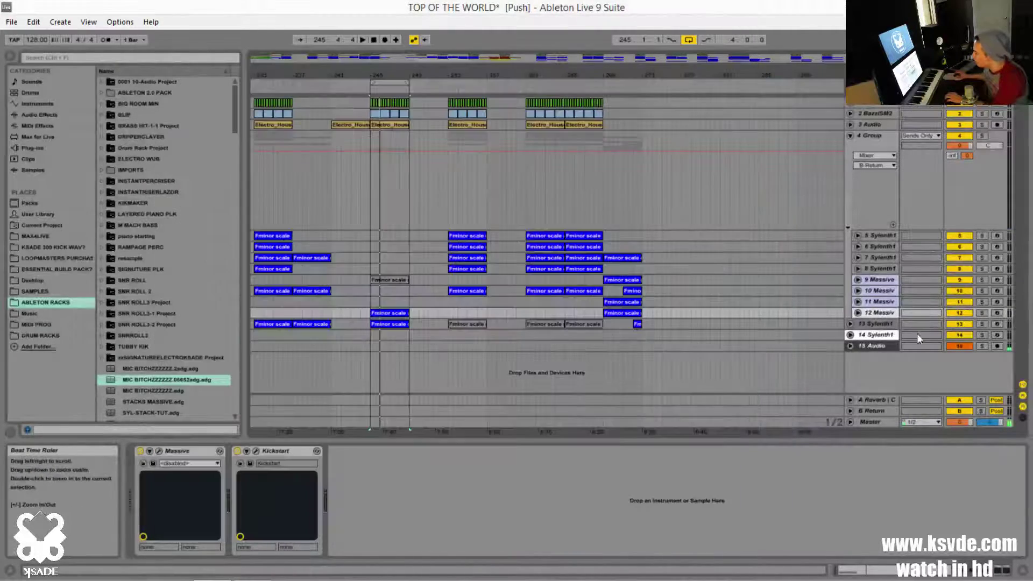
- Open the Sylenth1 synth editor on track 13 and position its window so all the controls are in view
click(874, 324)
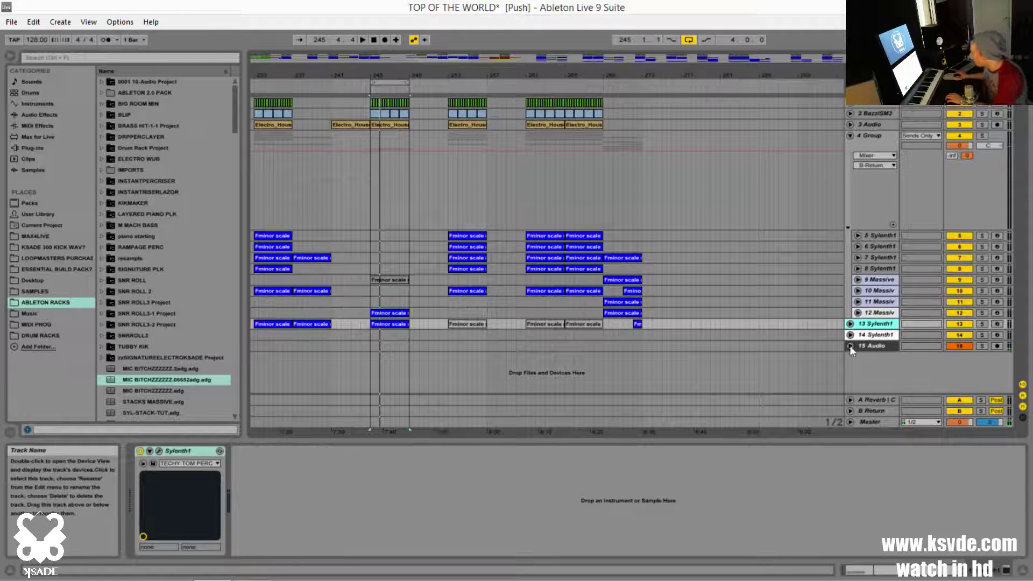
click(158, 451)
mouse_move(499, 124)
mouse_down()
mouse_move(543, 126)
mouse_move(512, 121)
mouse_up()
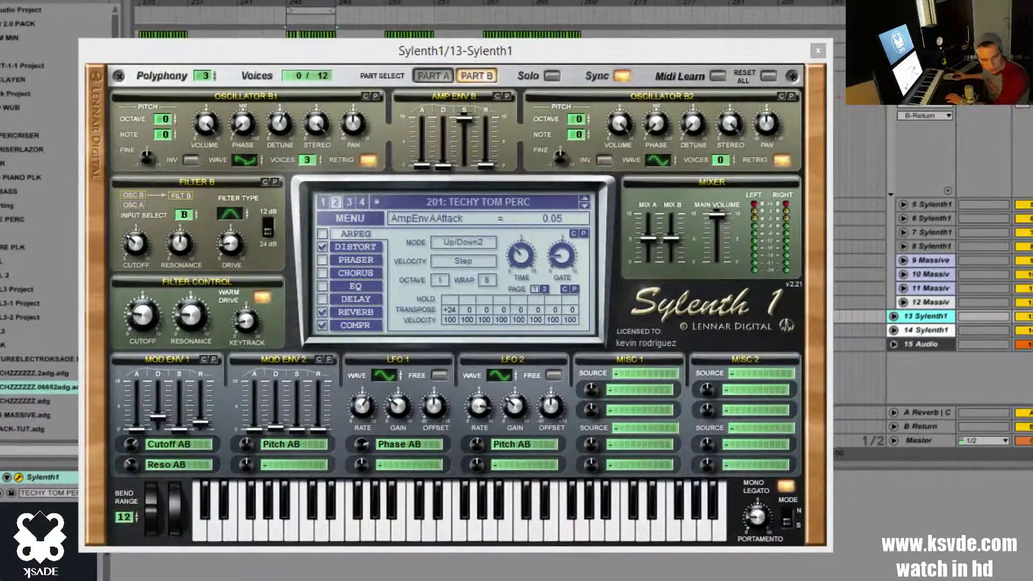
mouse_move(377, 50)
mouse_down()
mouse_move(394, 42)
mouse_move(383, 46)
mouse_up()
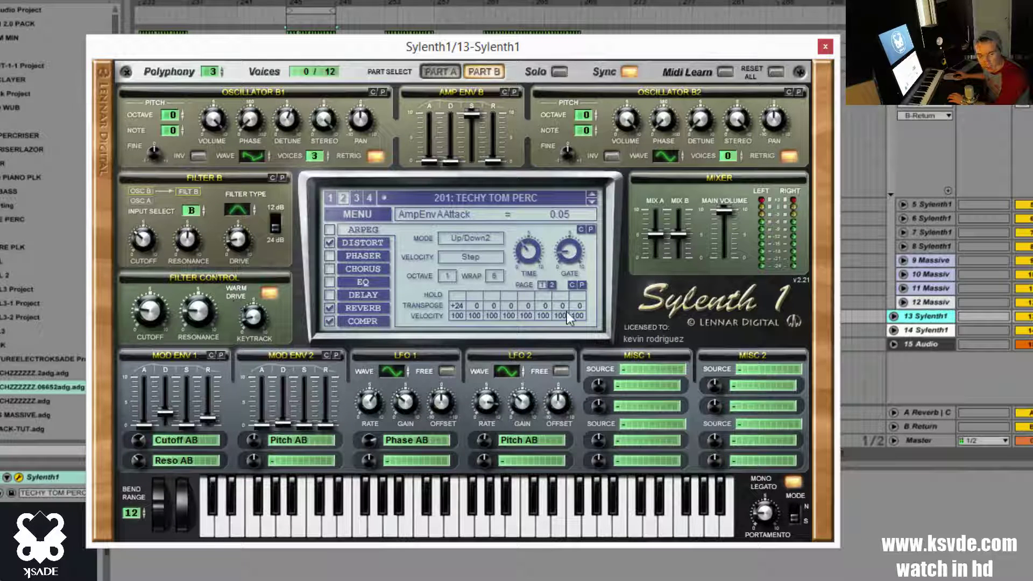
- Look over Sylenth1's preset menu without choosing anything and check the Portamento time
click(355, 214)
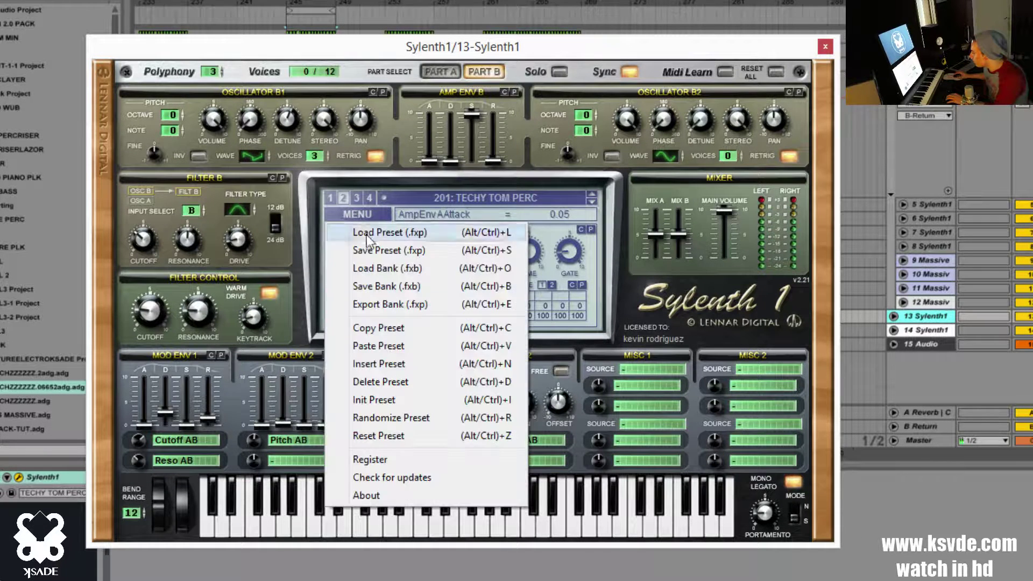
click(737, 325)
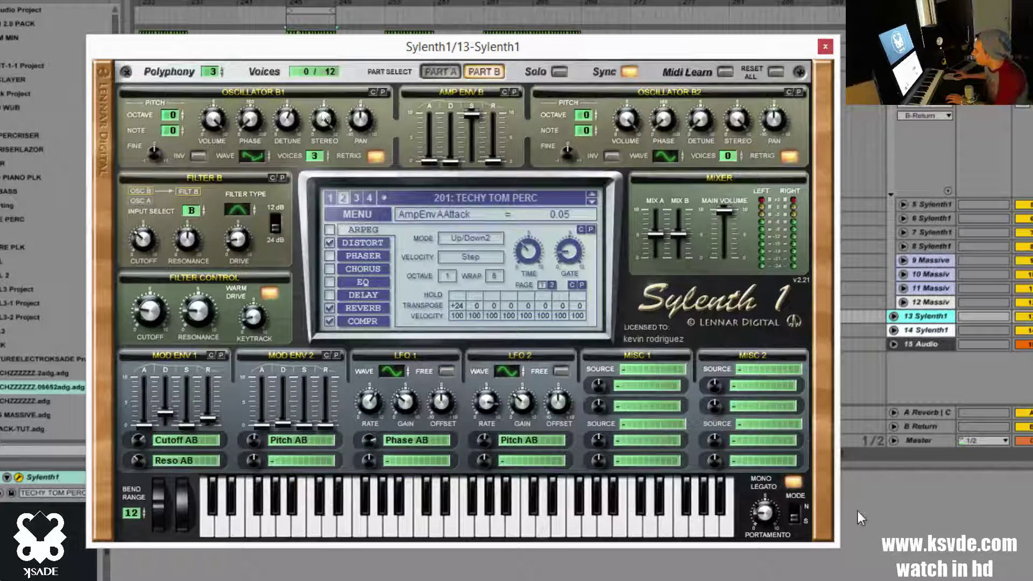
click(759, 510)
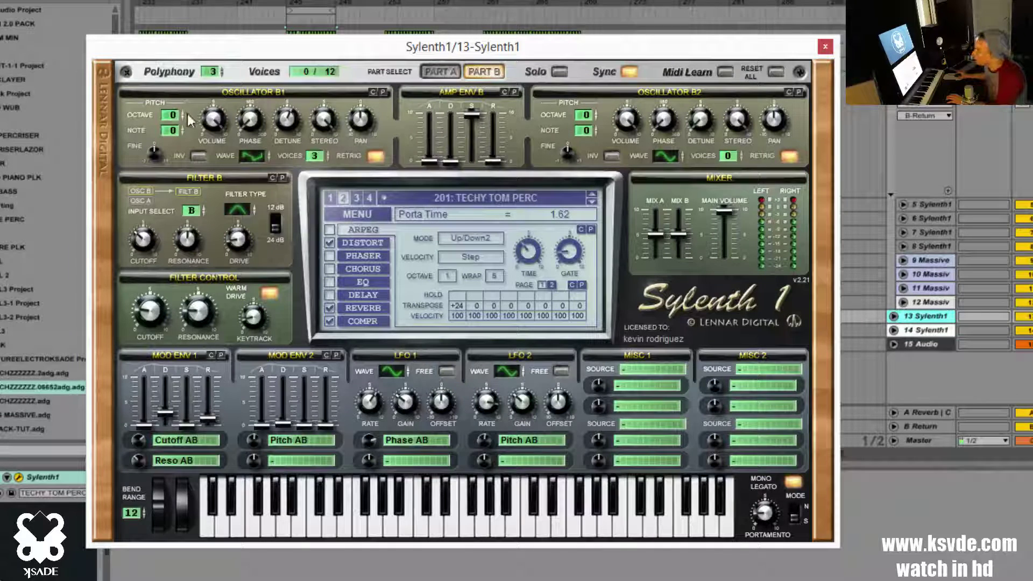
- Switch Sylenth1 to Part A and inspect Oscillator A1's wave and detune
click(444, 74)
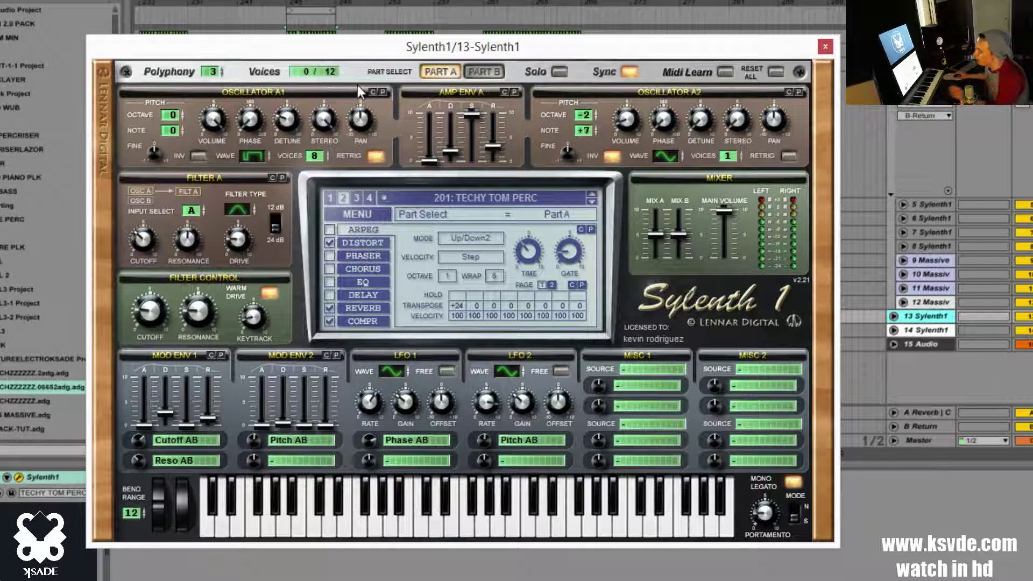
click(260, 154)
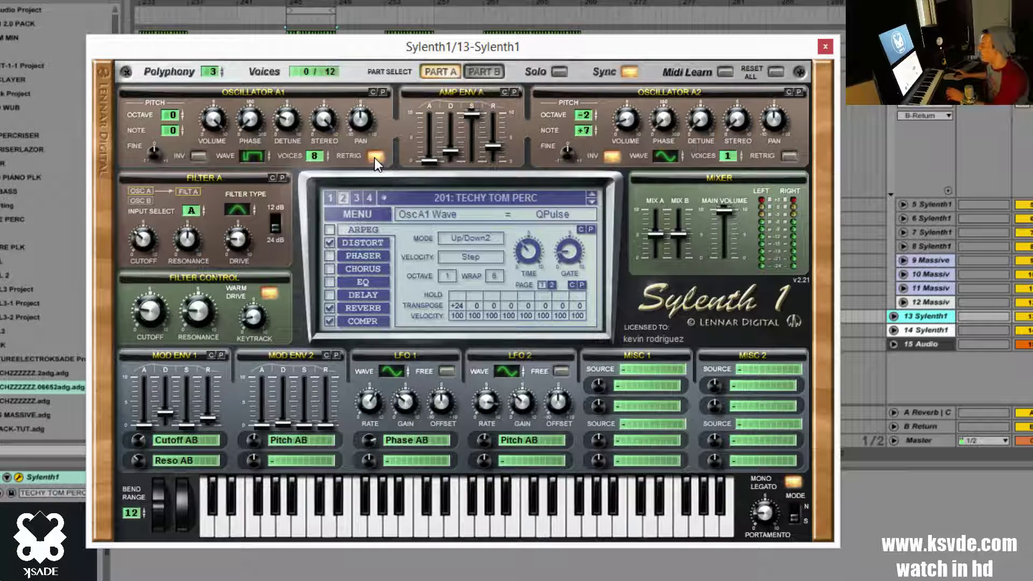
click(290, 121)
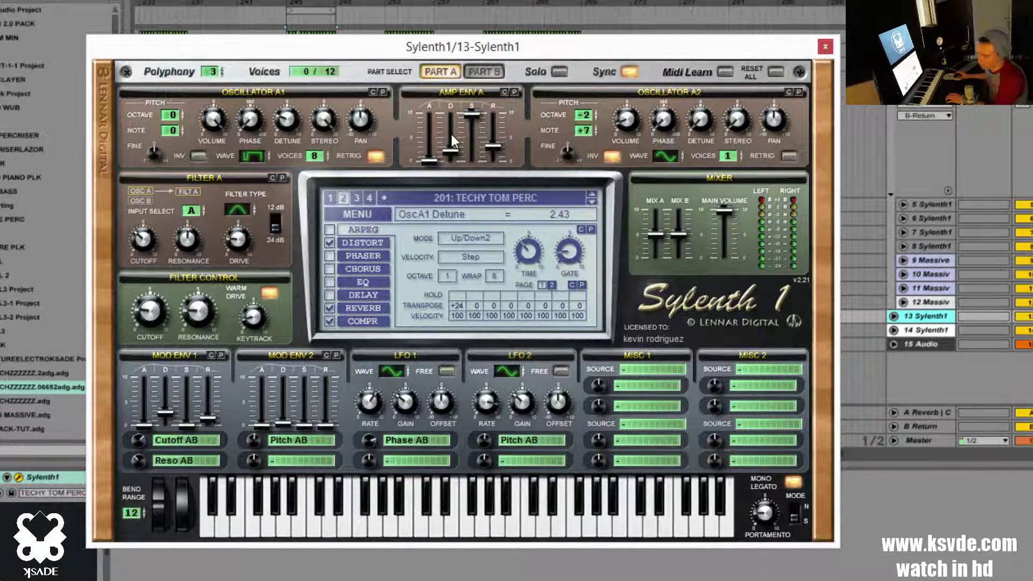
- Inspect the sustain, release and decay of Amp Env A, and the volume and stereo of Oscillator A2
click(474, 119)
click(496, 153)
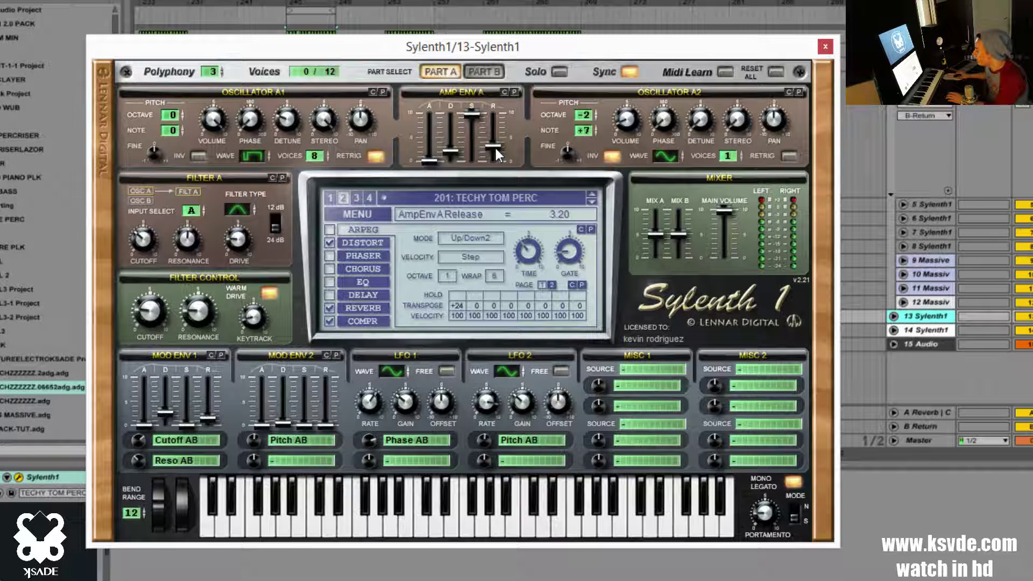
click(450, 153)
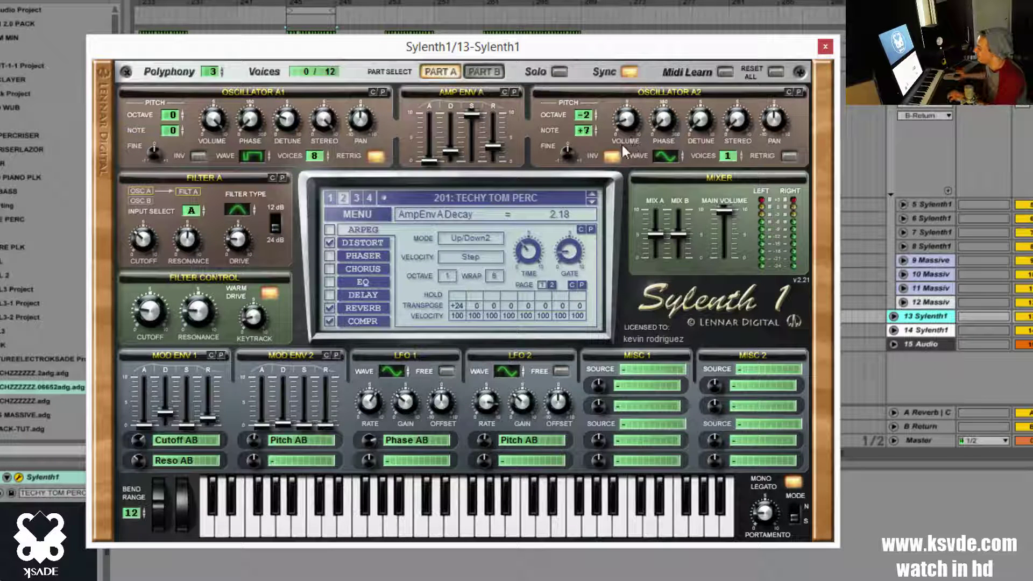
click(627, 117)
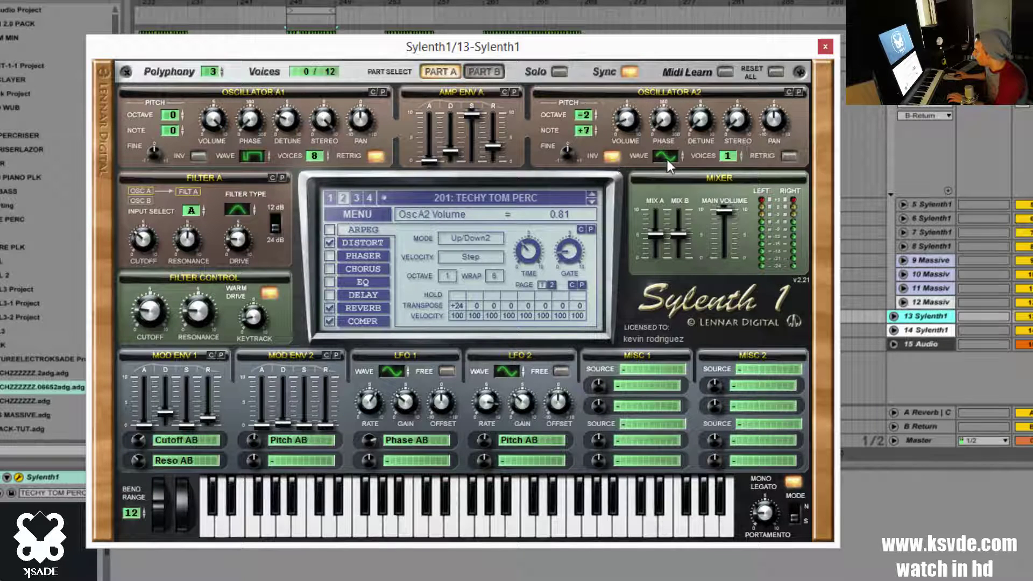
click(733, 118)
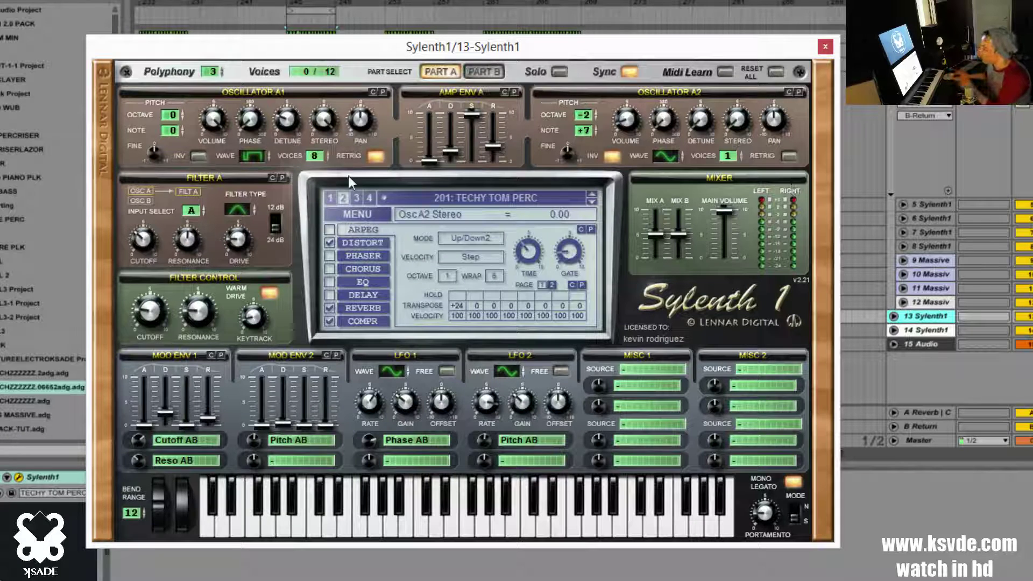
- Inspect Filter A's type, slope, drive, resonance and cutoff
click(232, 214)
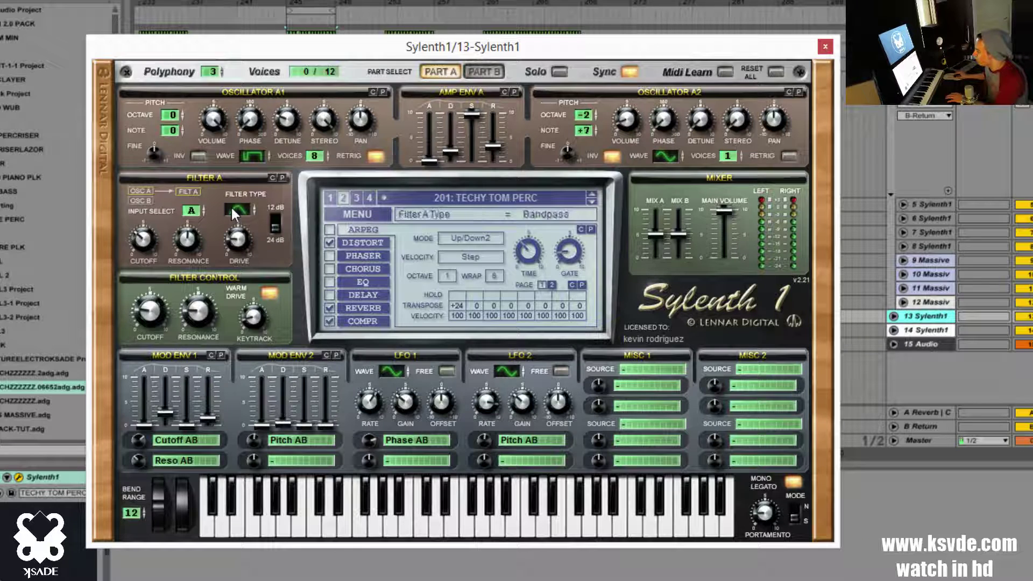
click(274, 222)
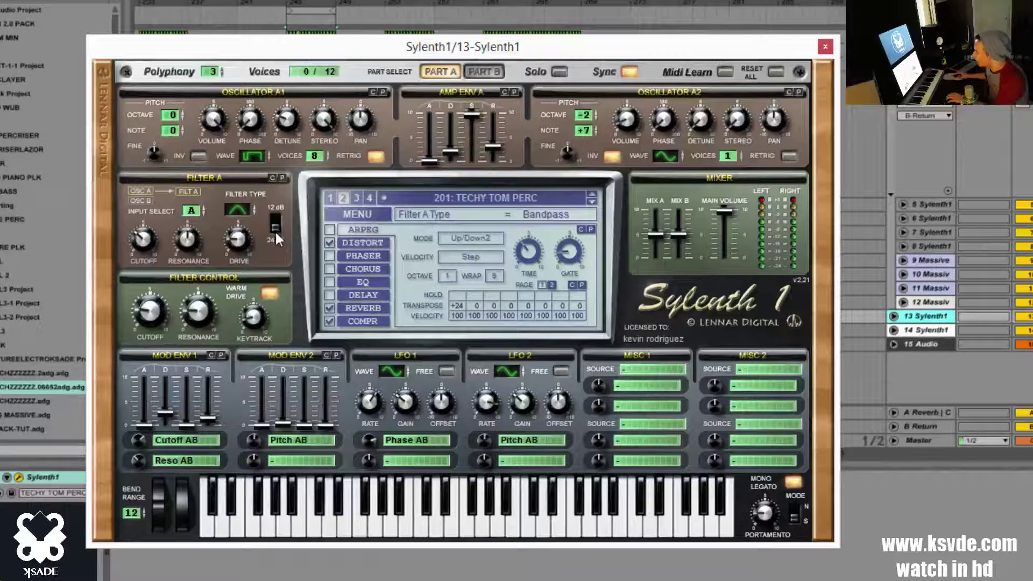
click(243, 238)
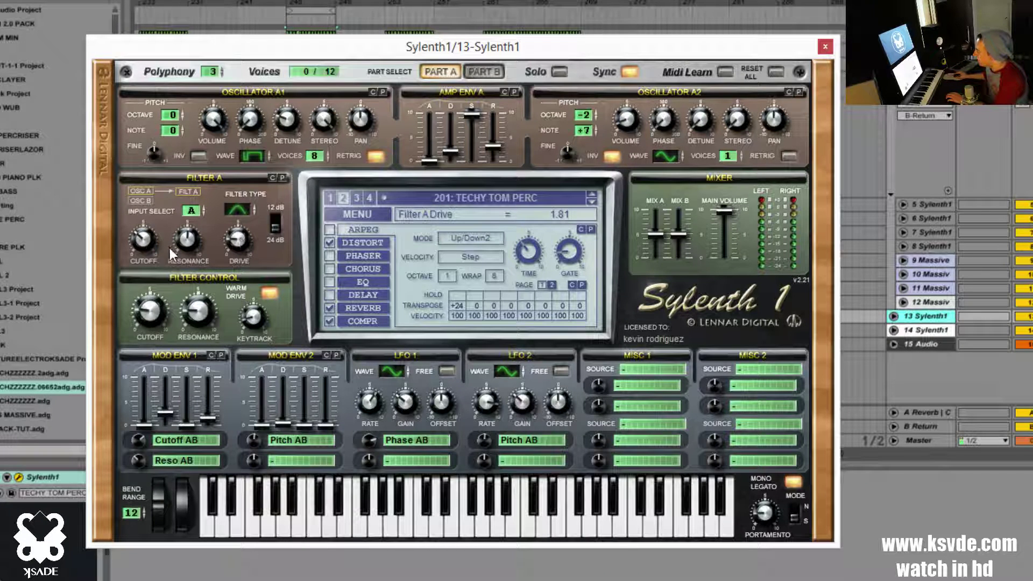
click(184, 245)
scroll(184, 245, down, 2)
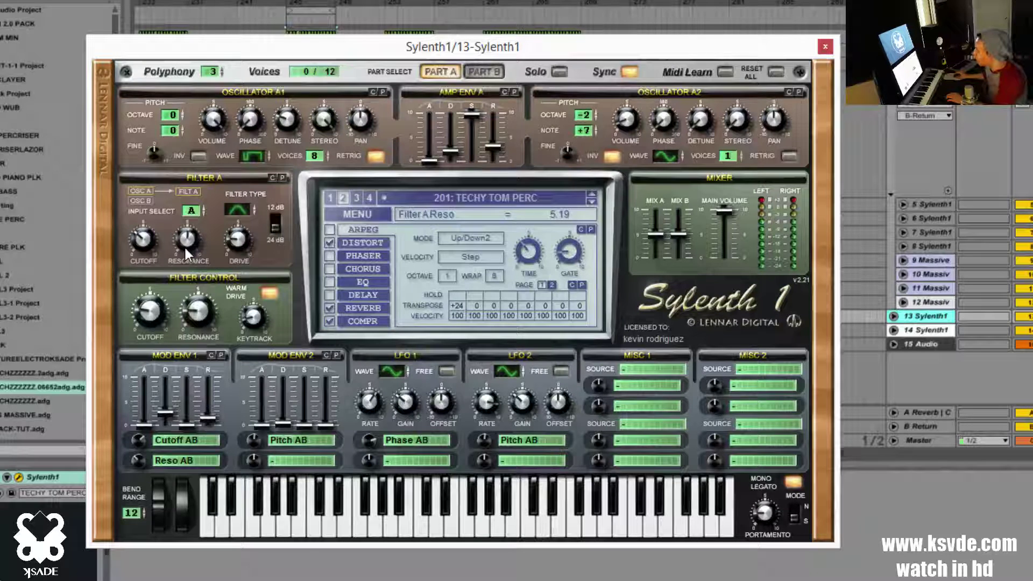
scroll(153, 242, down, 2)
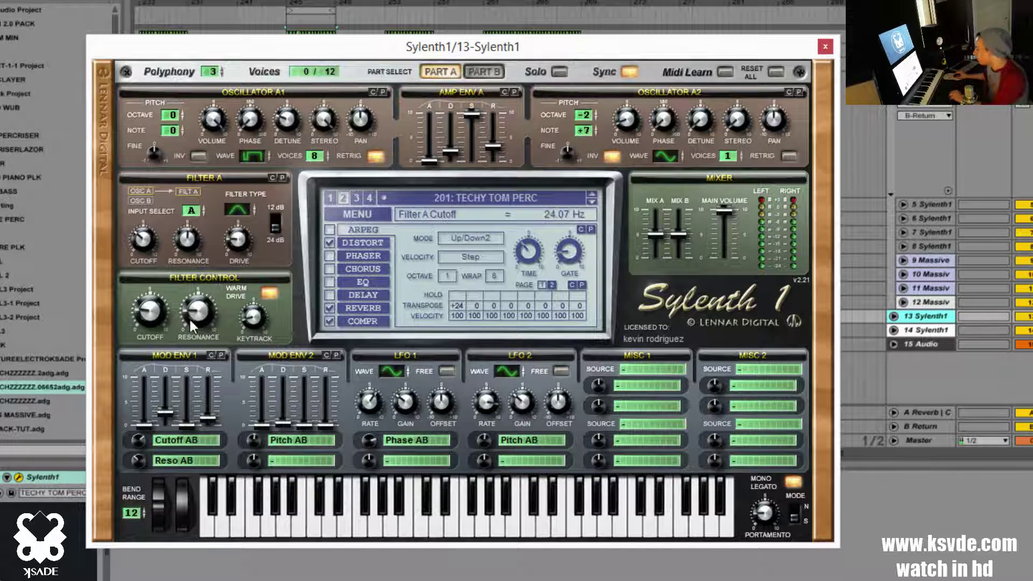
- Inspect the Filter Control section's keytrack, resonance and cutoff
click(257, 311)
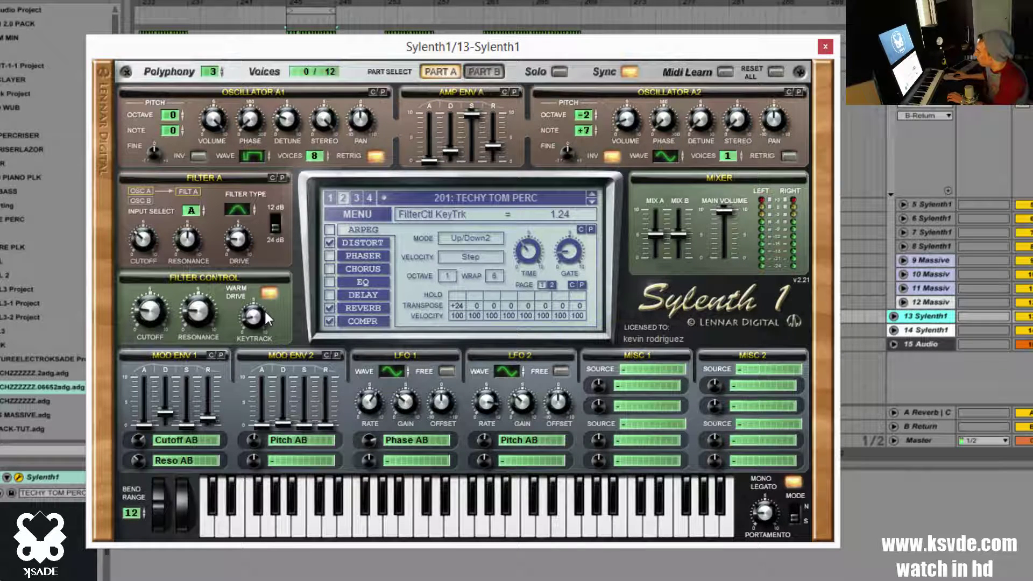
click(197, 313)
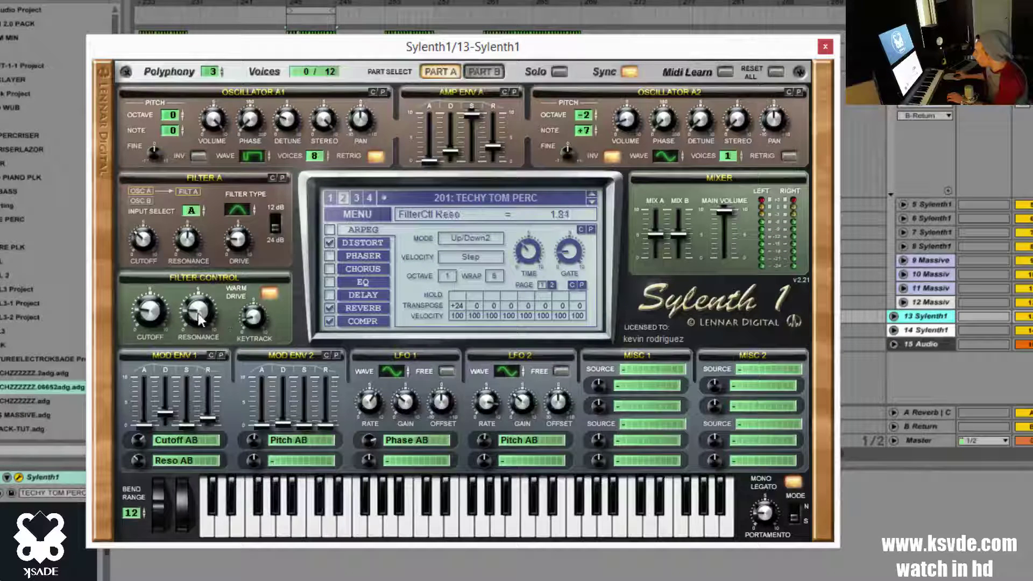
scroll(198, 313, down, 1)
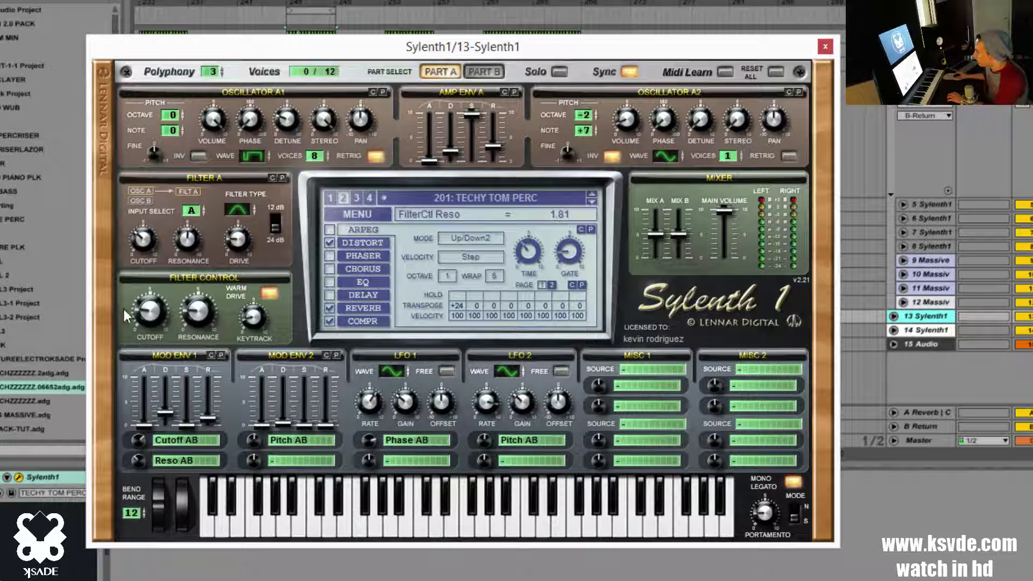
click(151, 309)
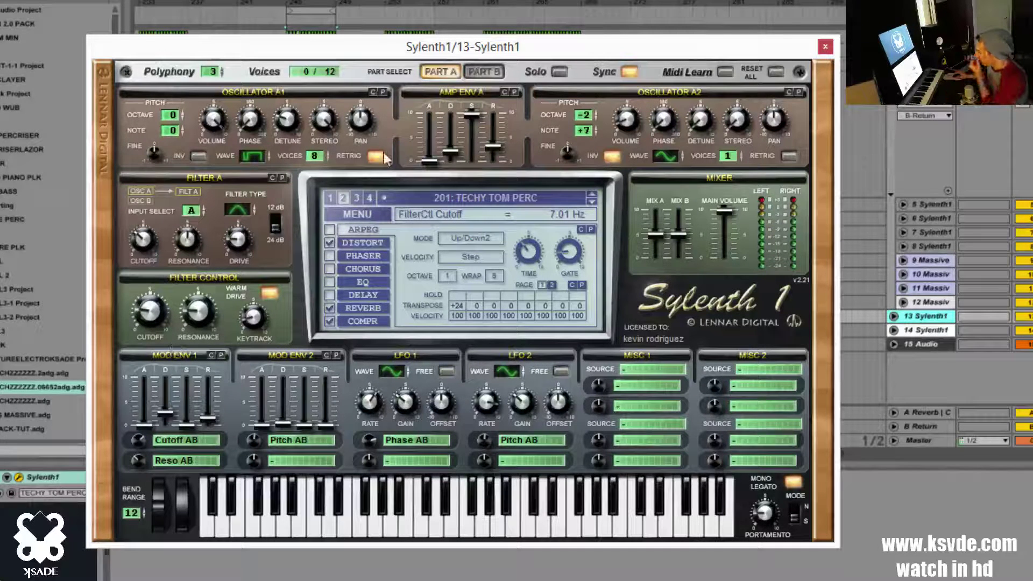
- Switch Sylenth1 to Part B and inspect Filter B's drive, cutoff and resonance
click(478, 71)
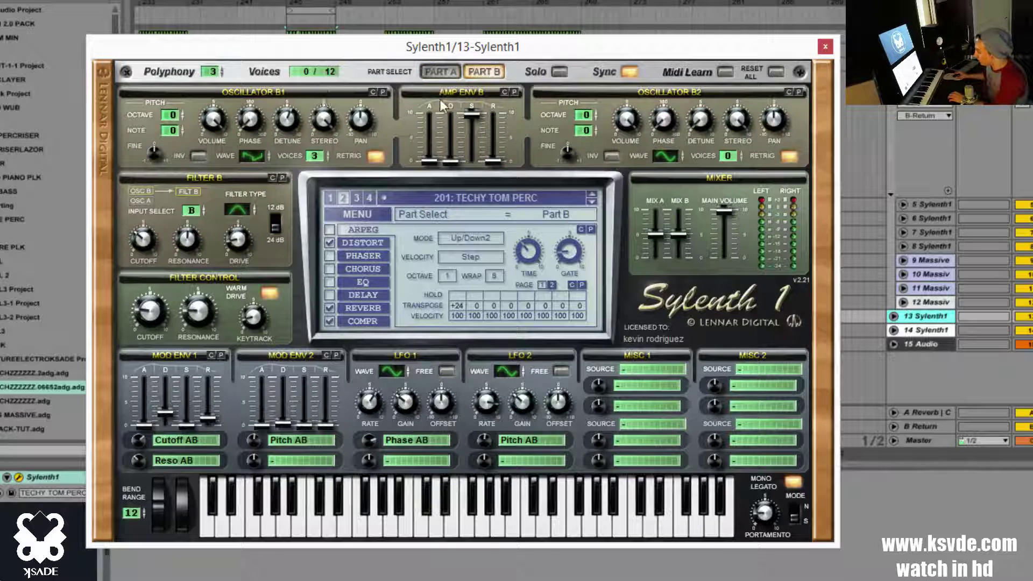
click(433, 72)
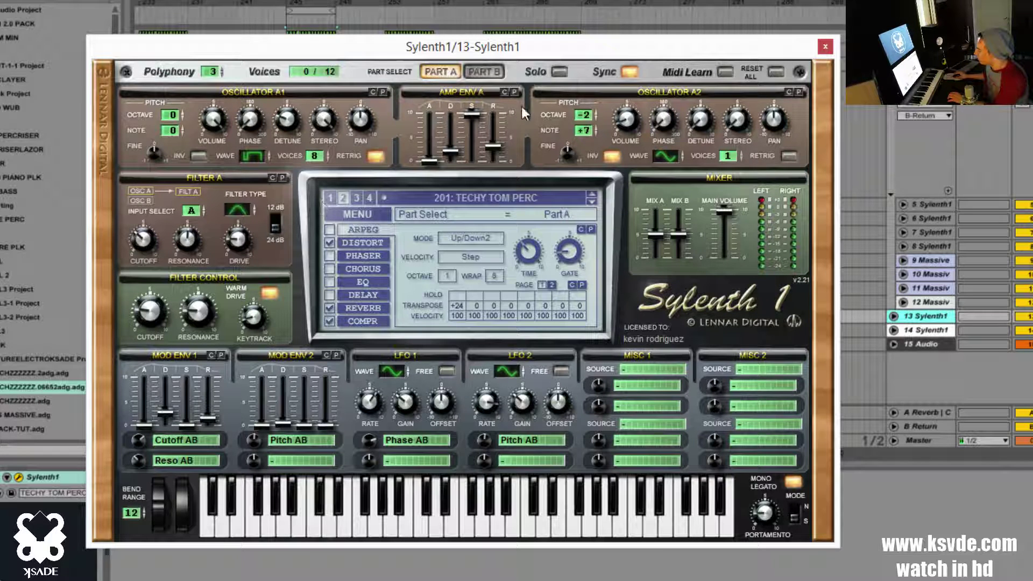
click(494, 75)
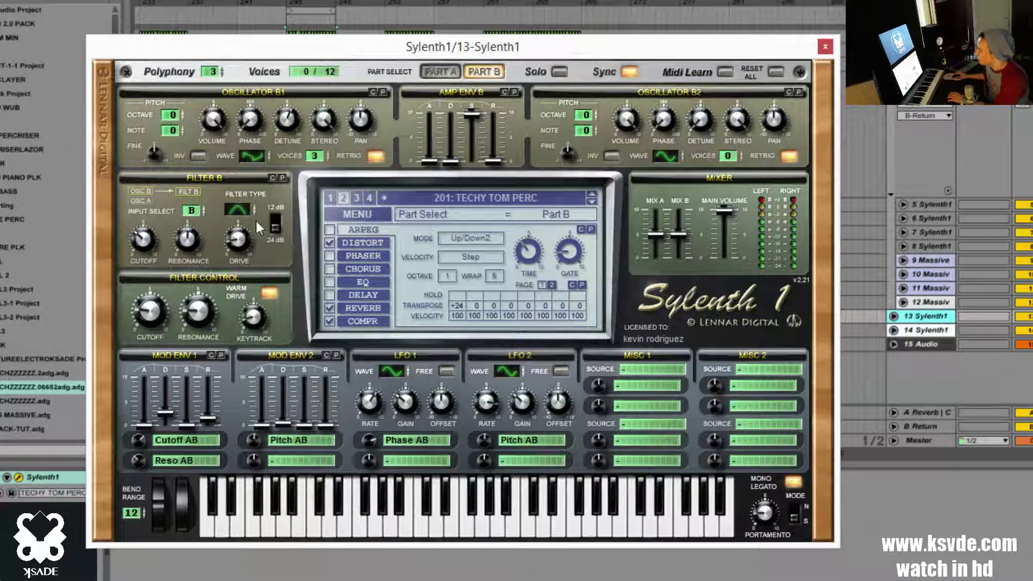
click(231, 239)
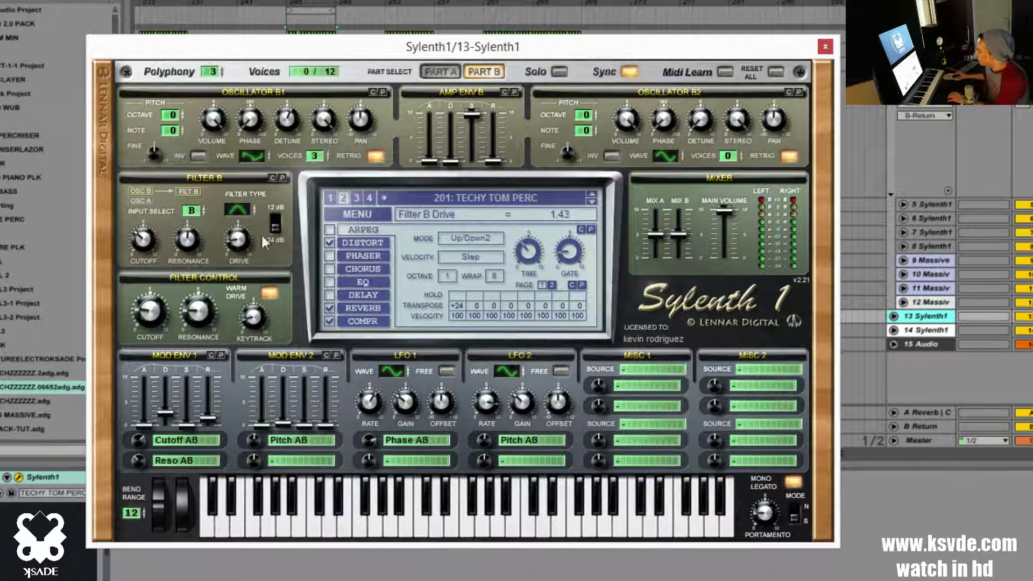
click(155, 240)
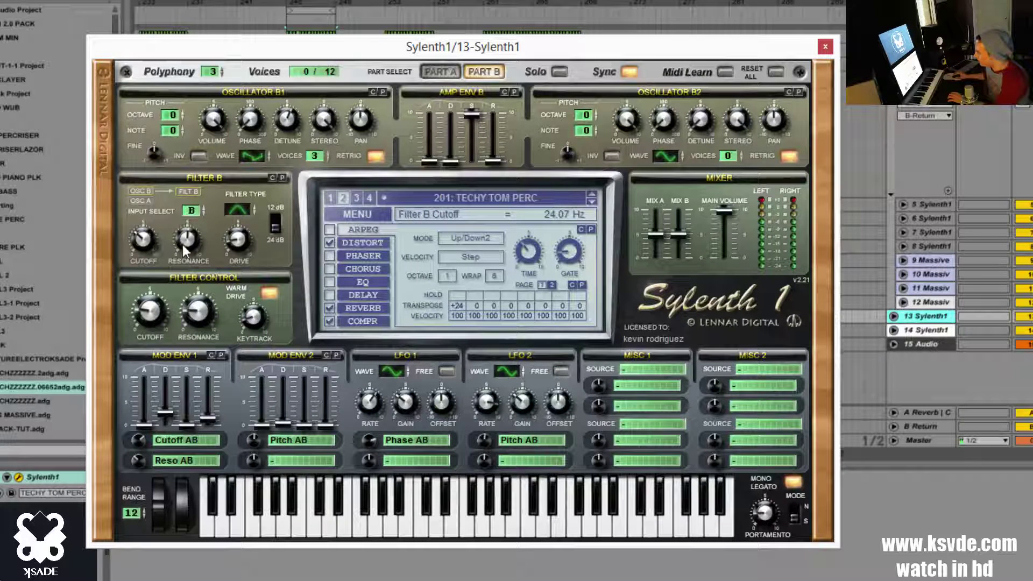
click(182, 244)
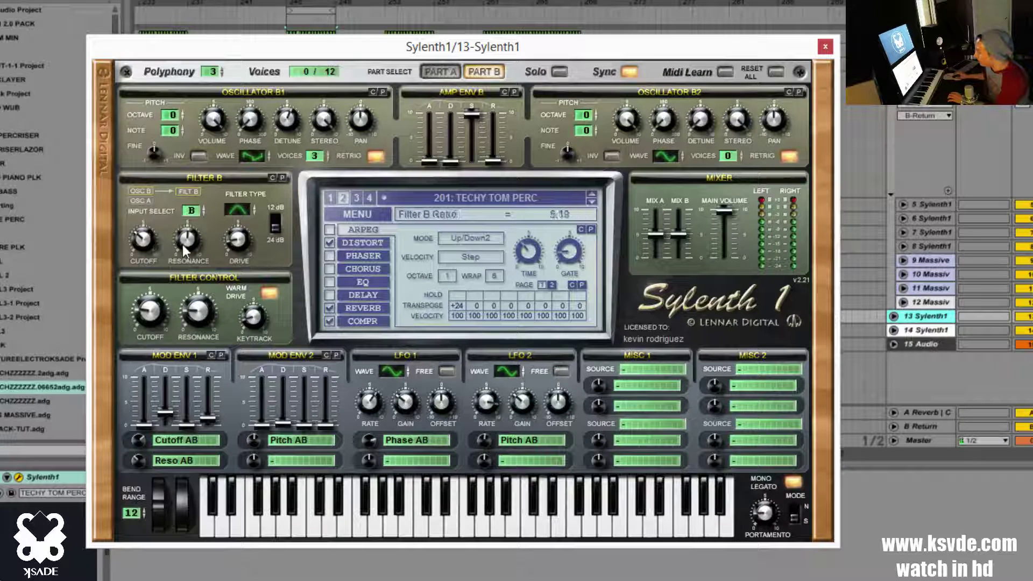
click(244, 240)
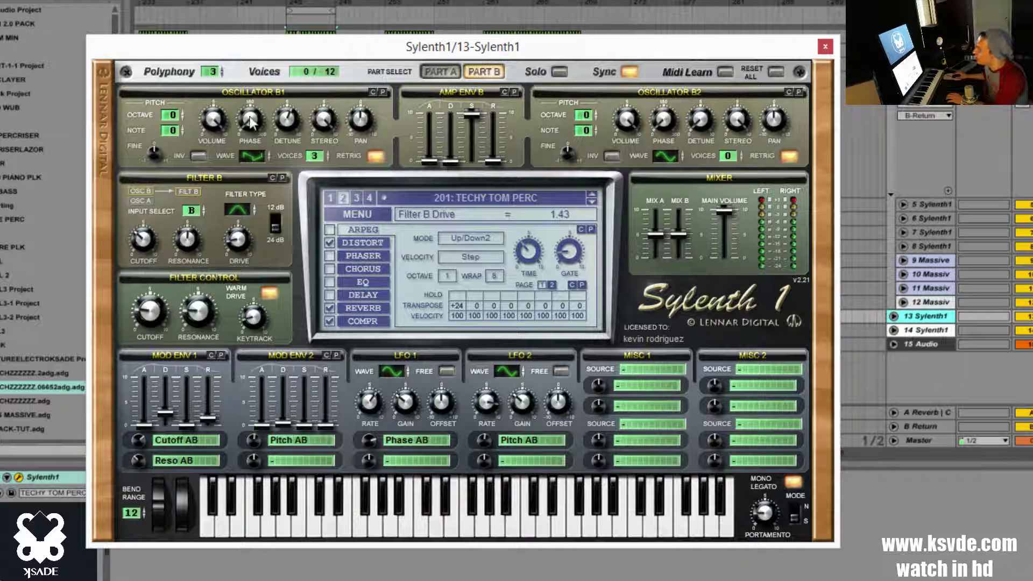
- Inspect Oscillator B1's voices, wave and detune
click(316, 156)
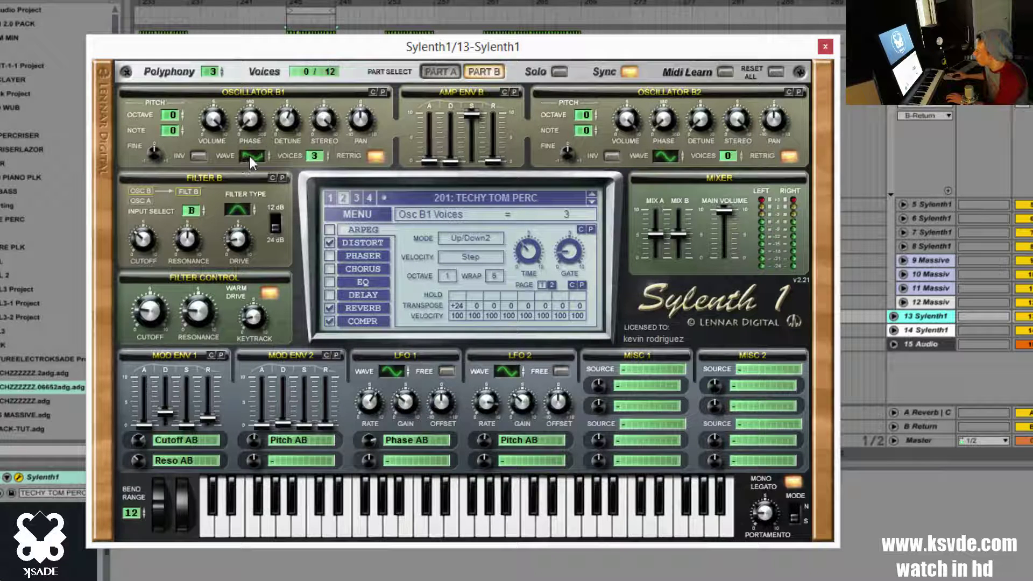
click(248, 153)
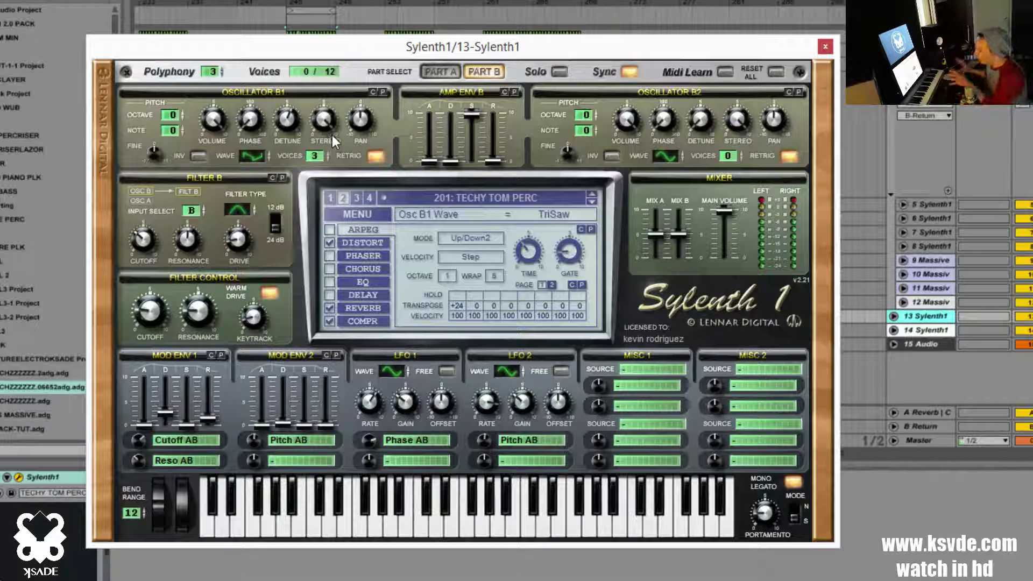
click(293, 121)
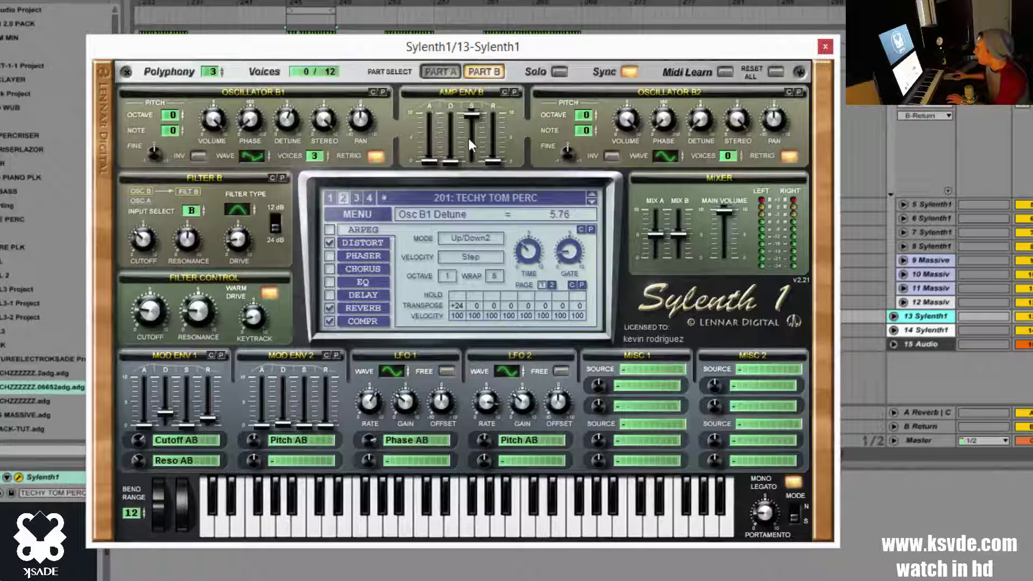
- Inspect the decay, attack and sustain of Amp Env B
click(466, 114)
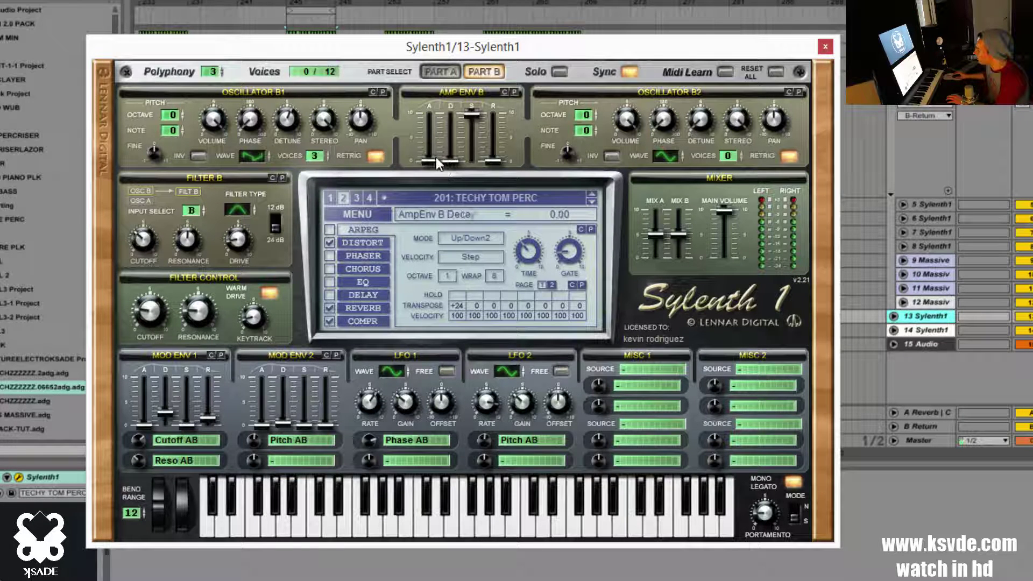
mouse_move(427, 162)
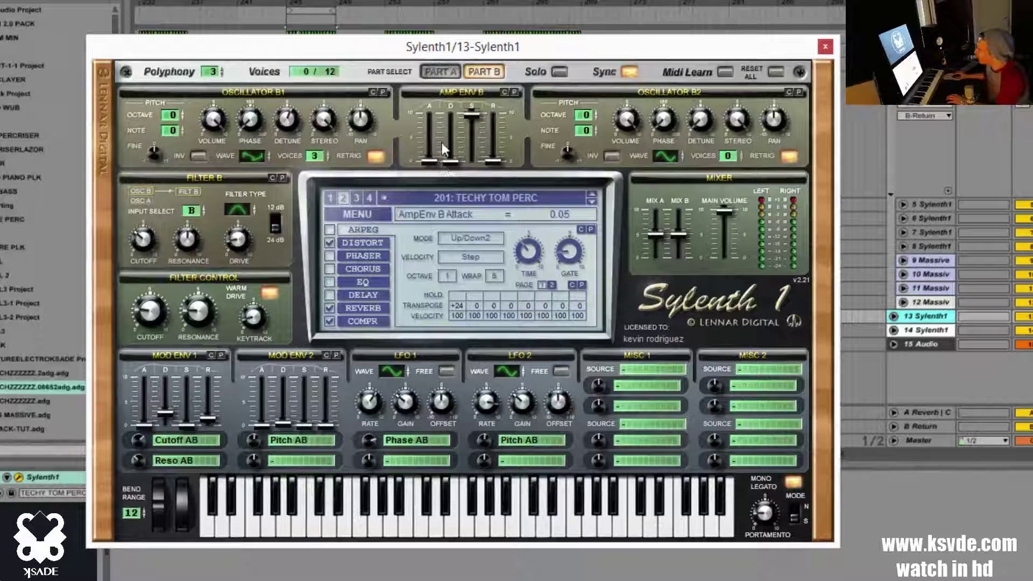
mouse_move(472, 114)
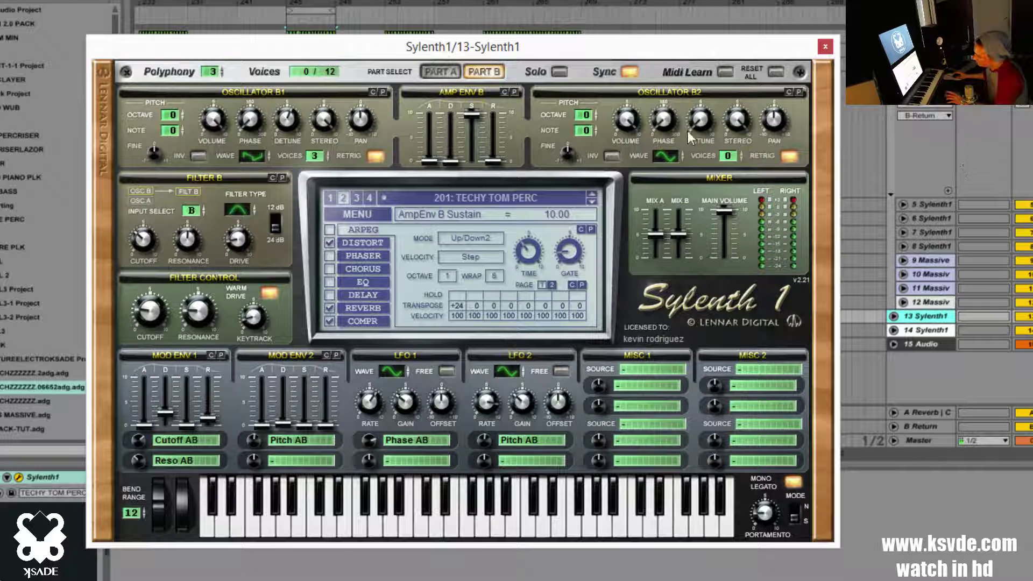
- Try octave -1 and the Pulse wave on Oscillator B2, leaving it on the sawtooth wave at octave 0
scroll(582, 115, up, 3)
scroll(583, 115, down, 4)
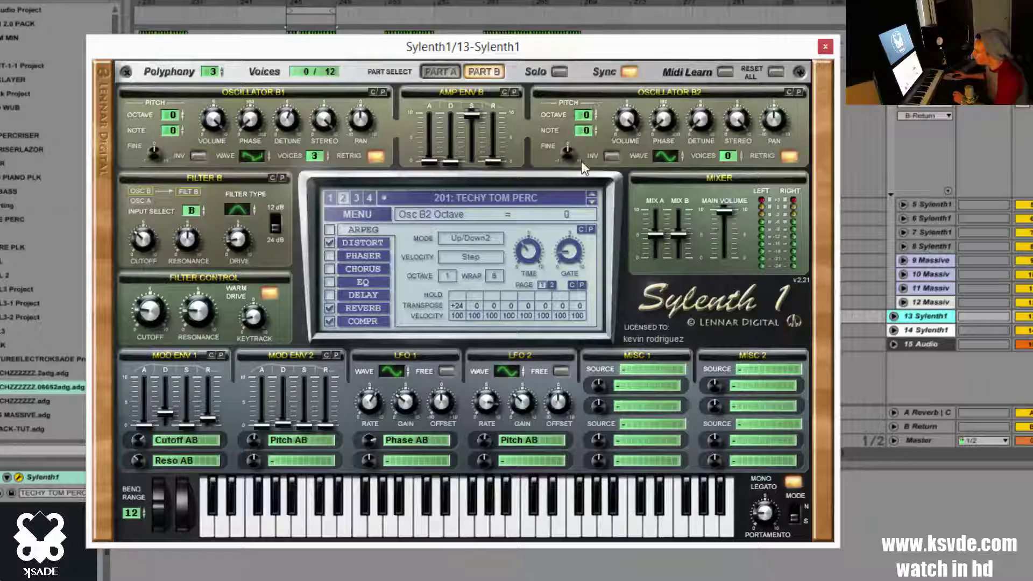
scroll(664, 156, up, 3)
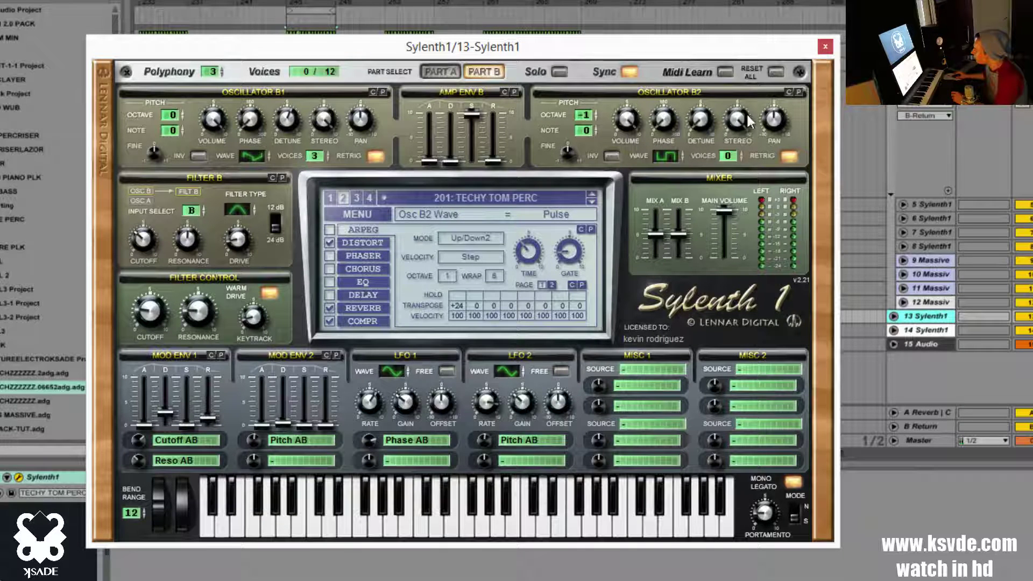
scroll(667, 157, down, 3)
scroll(666, 157, up, 1)
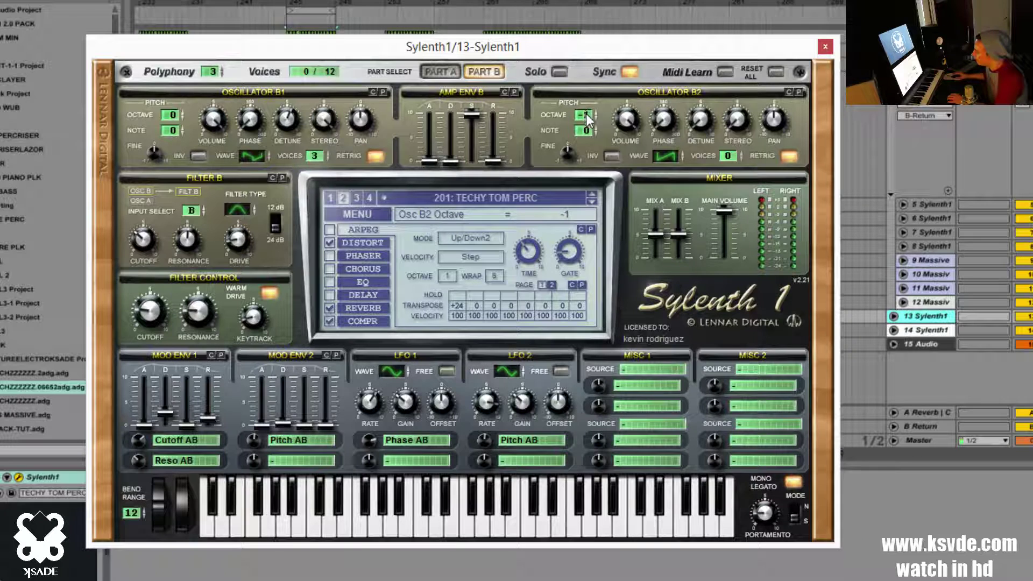
scroll(586, 114, up, 1)
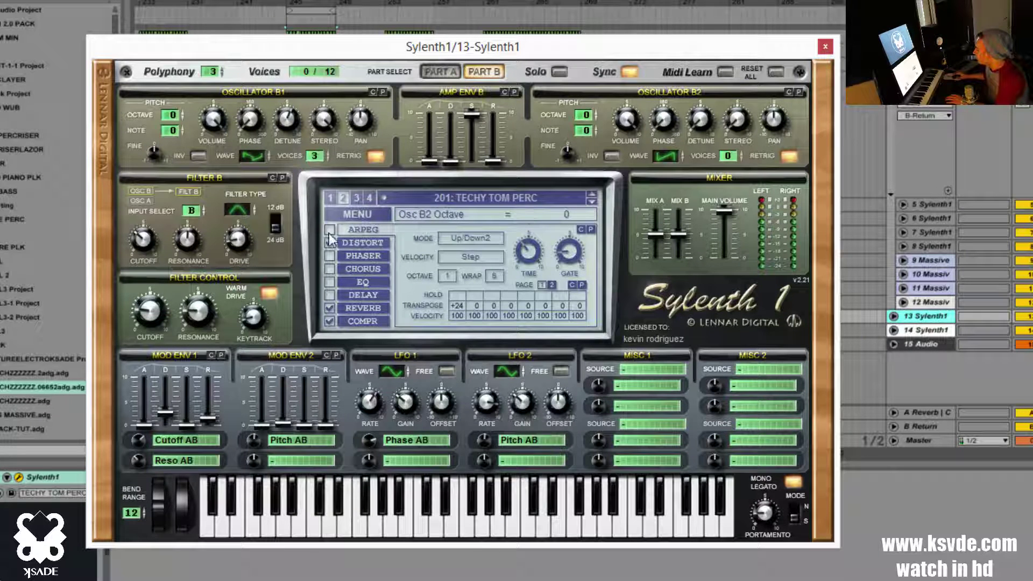
- Inspect the distortion effect's type options, amount and dry/wet mix
click(376, 242)
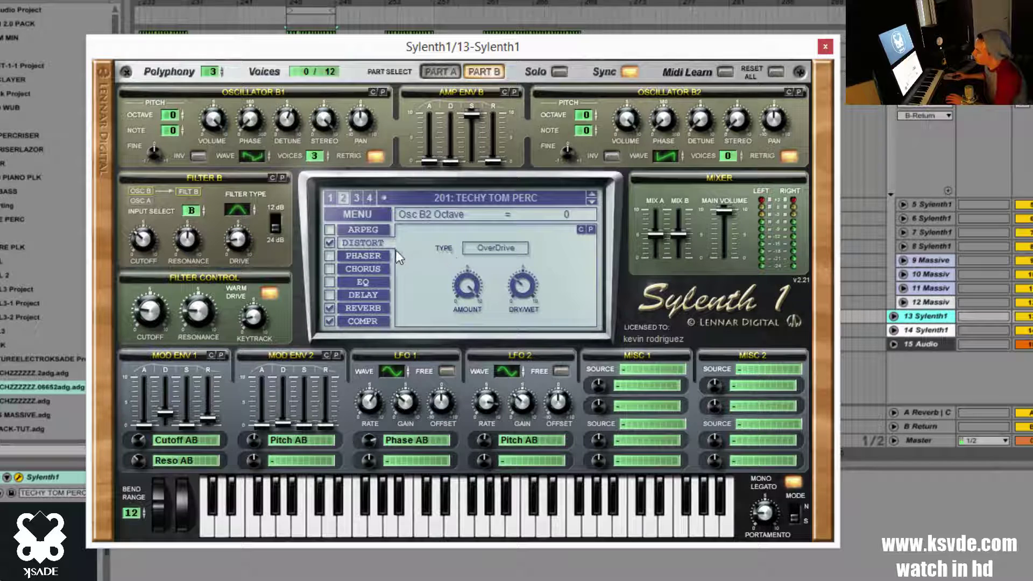
click(492, 247)
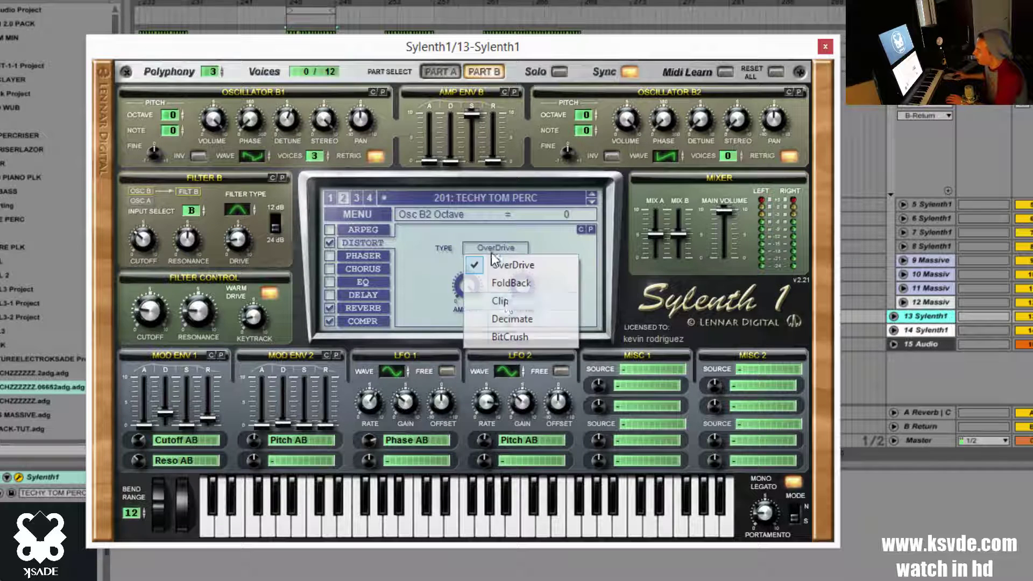
click(491, 322)
click(377, 309)
click(362, 242)
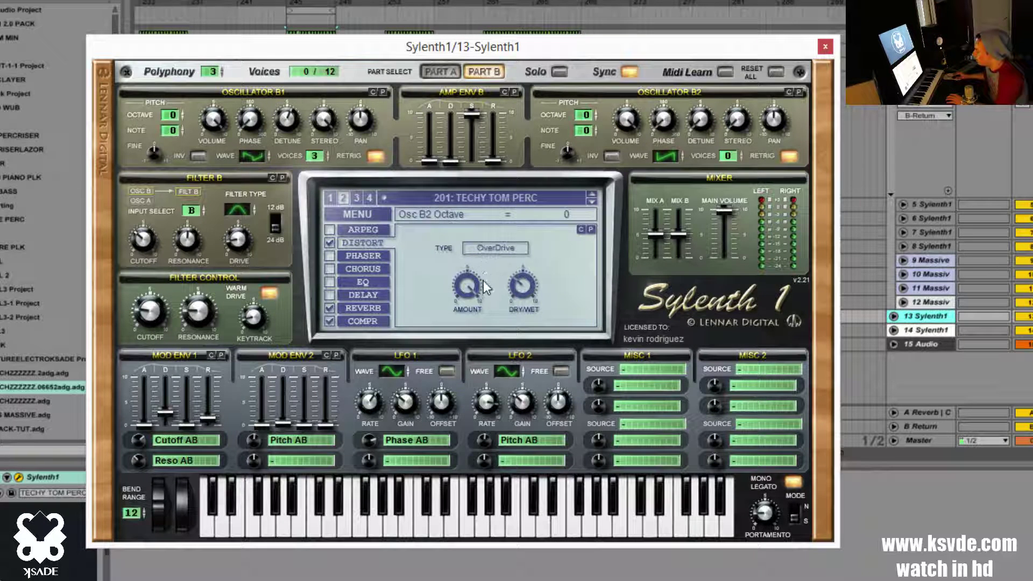
drag(466, 286, 469, 288)
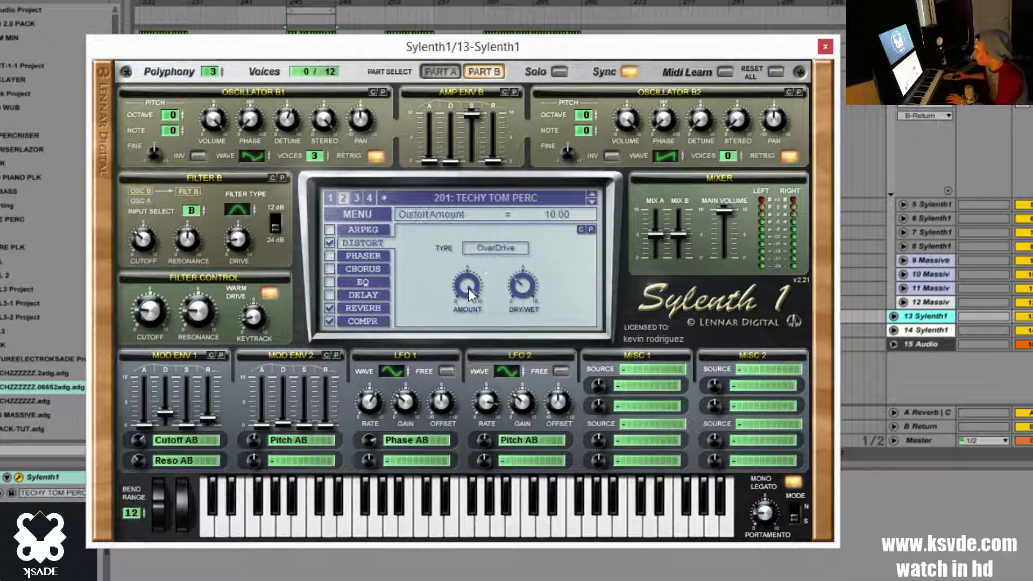
click(533, 284)
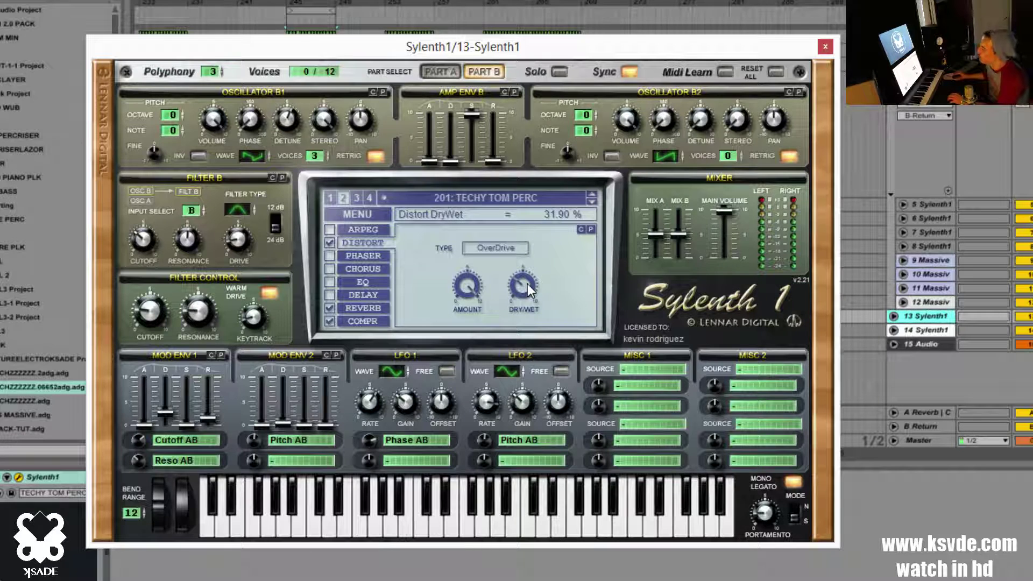
- Vary the distortion's dry/wet mix around 32 % and switch the effect off and on again for comparison
drag(527, 283, 551, 308)
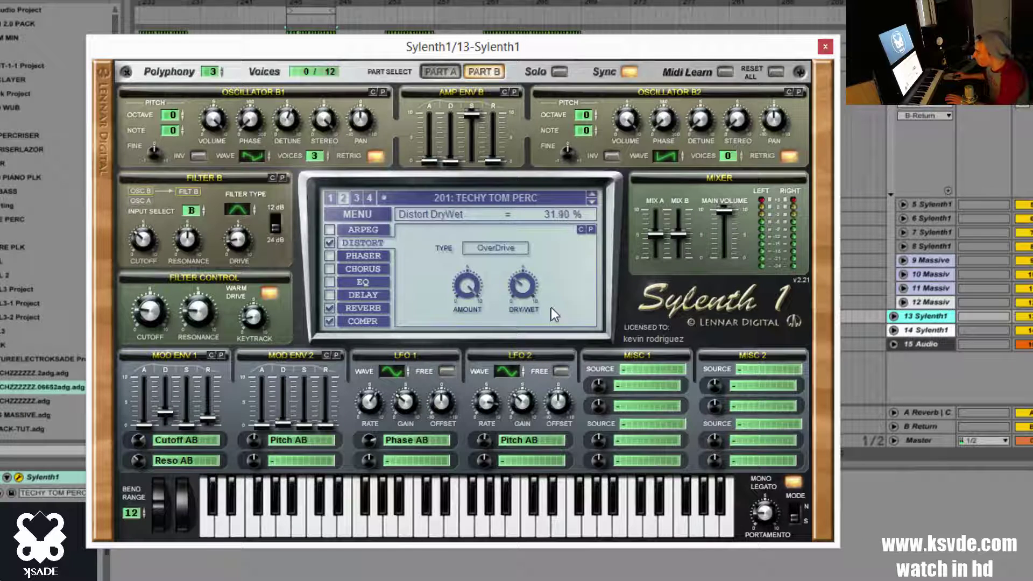
drag(551, 308, 551, 307)
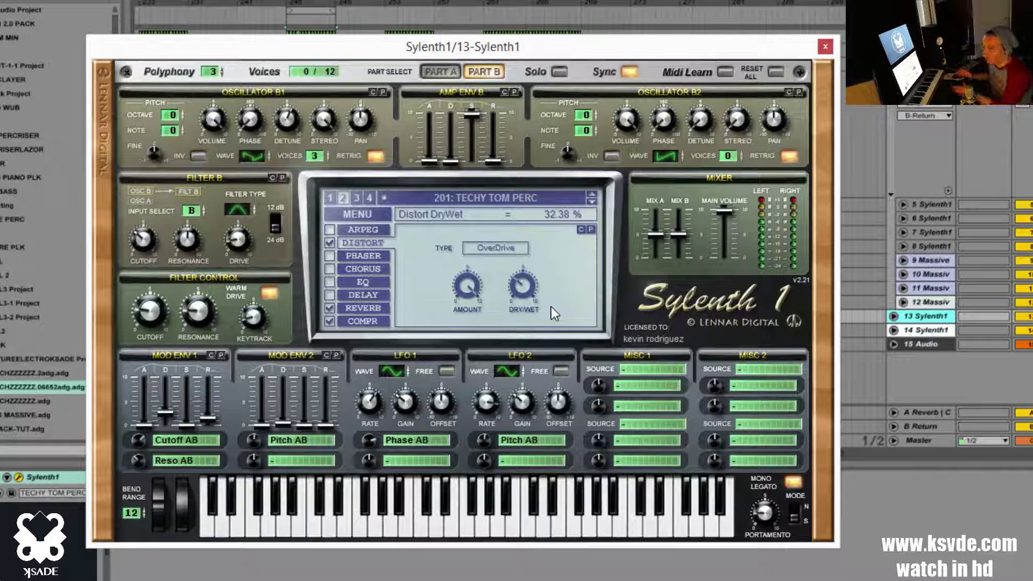
click(329, 242)
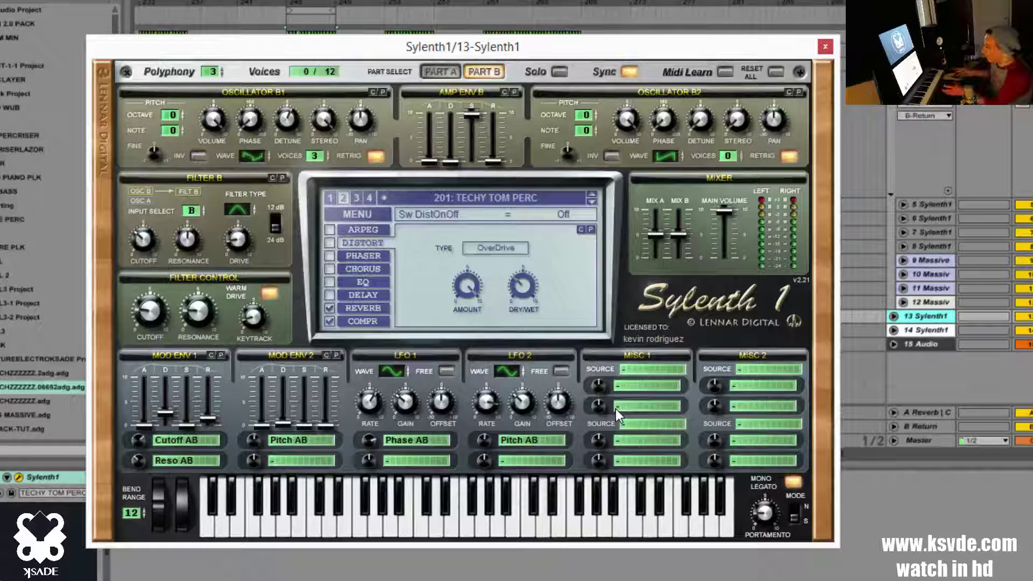
click(330, 242)
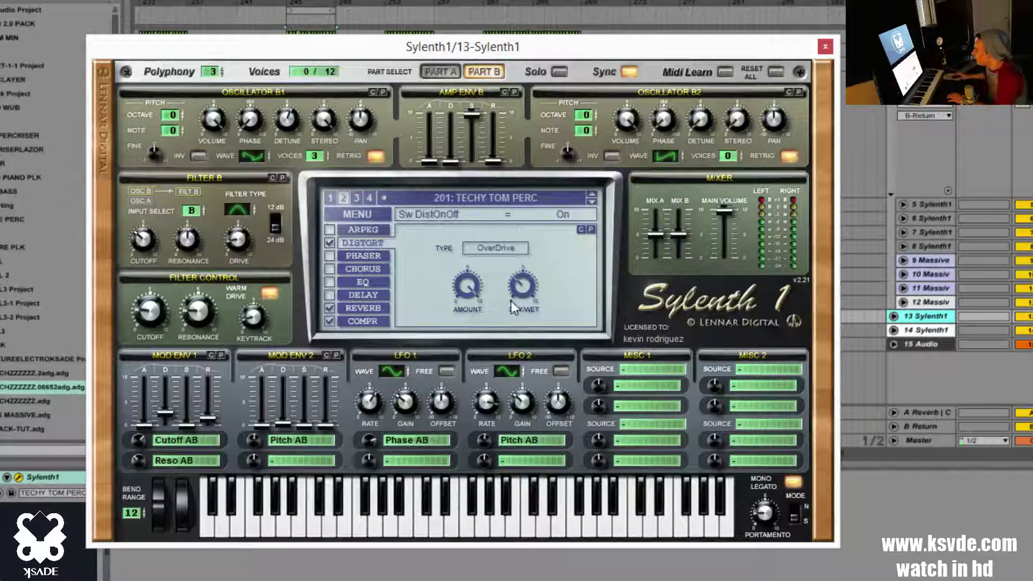
drag(511, 301, 541, 306)
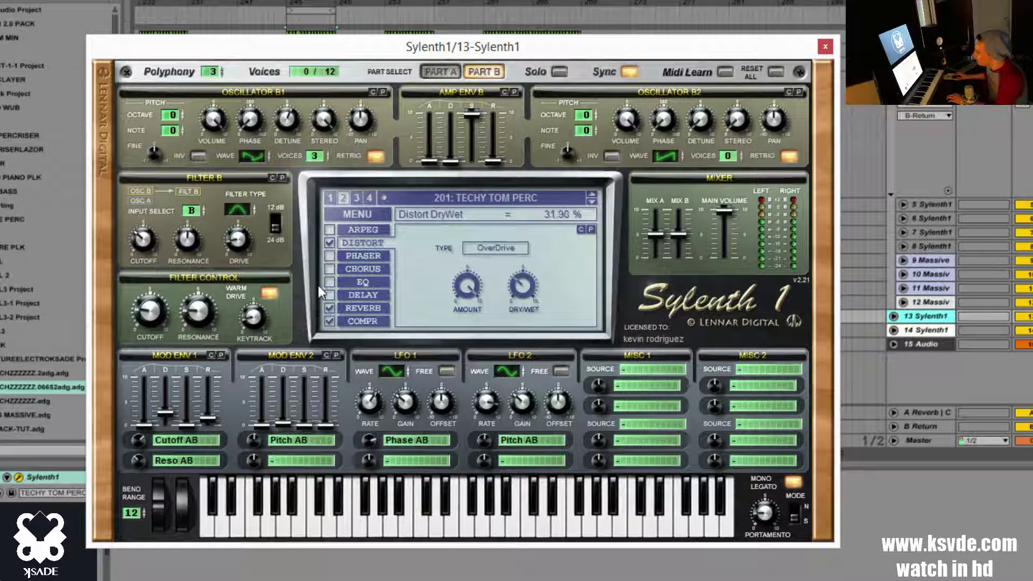
- Open the reverb settings and switch the reverb off and on again for comparison
click(357, 311)
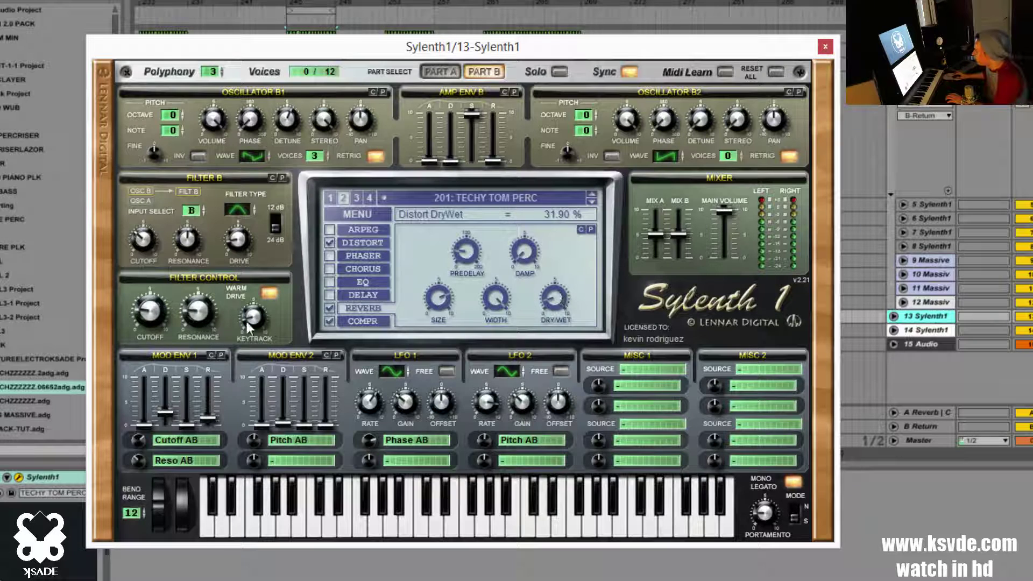
click(328, 308)
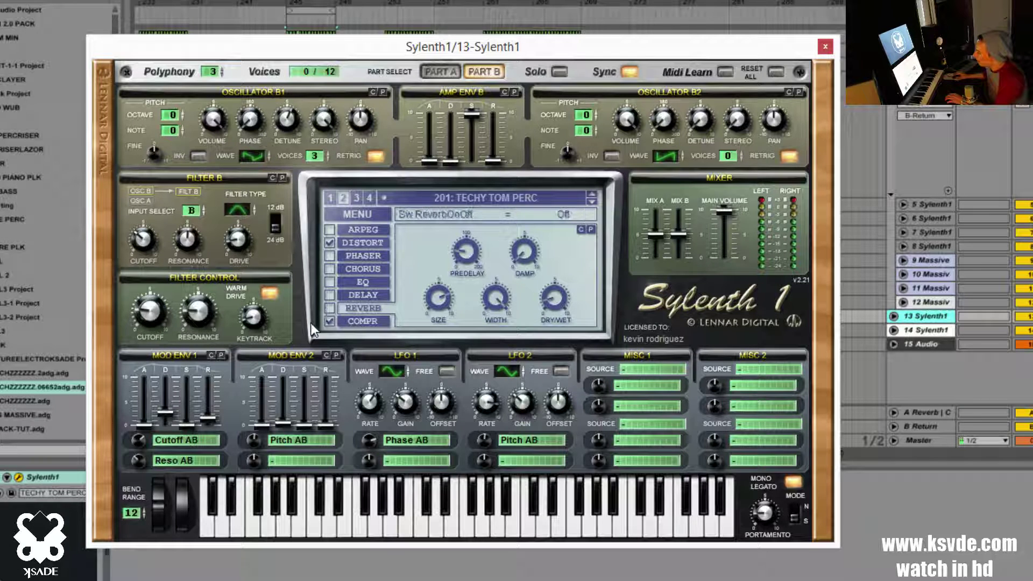
click(328, 310)
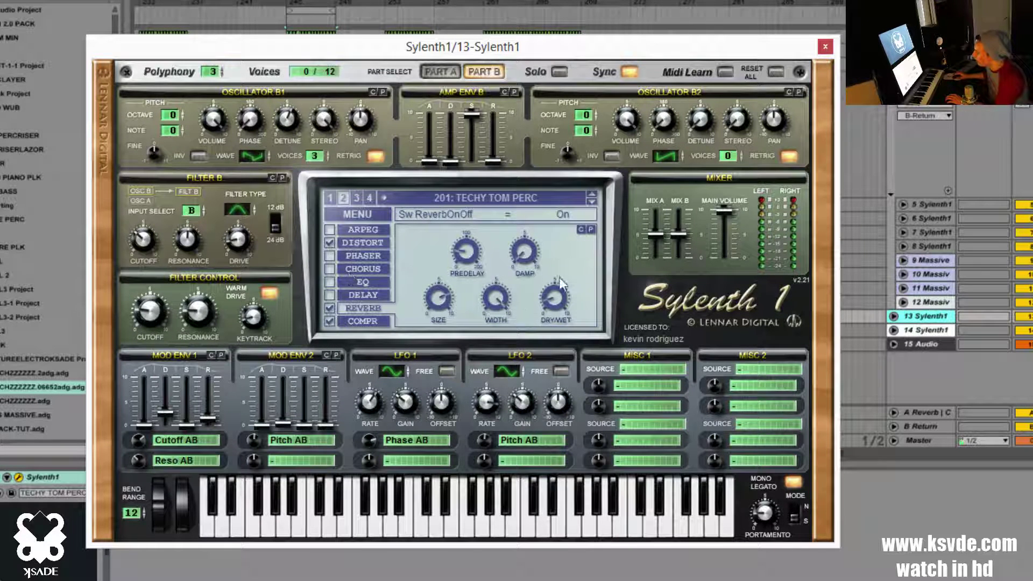
- Inspect the reverb's dry/wet mix, damp, predelay and size
click(550, 298)
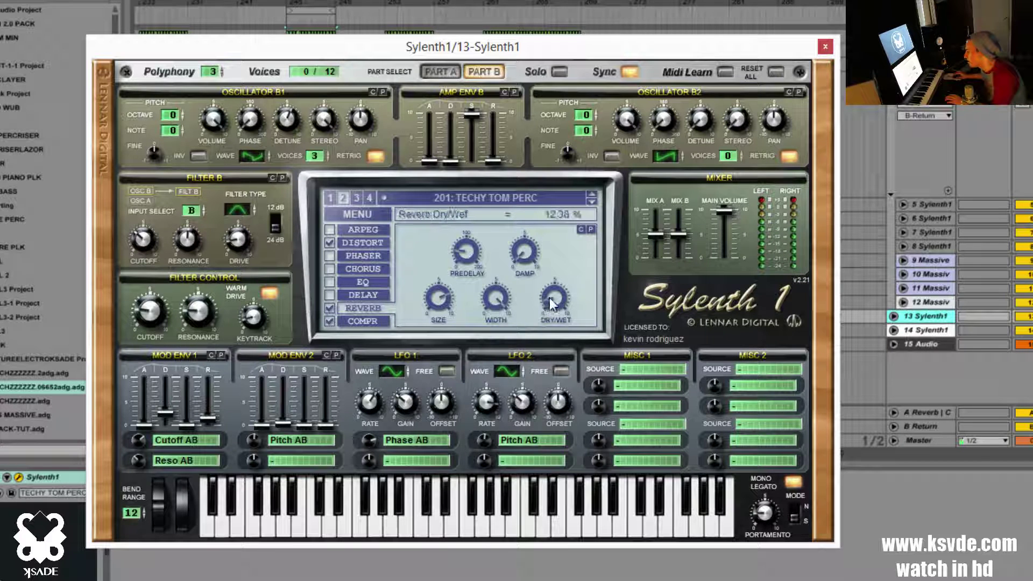
mouse_move(528, 250)
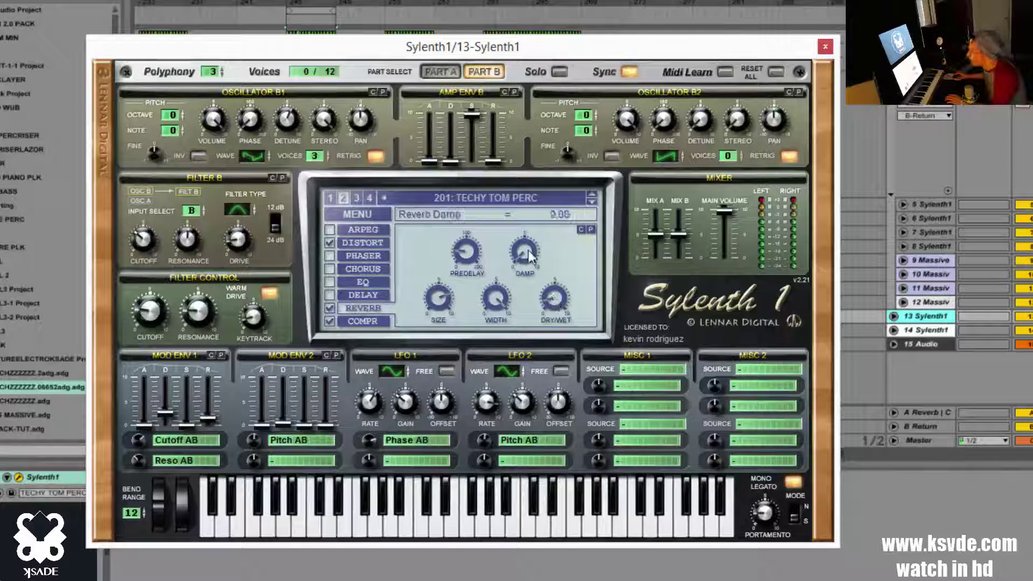
mouse_move(478, 252)
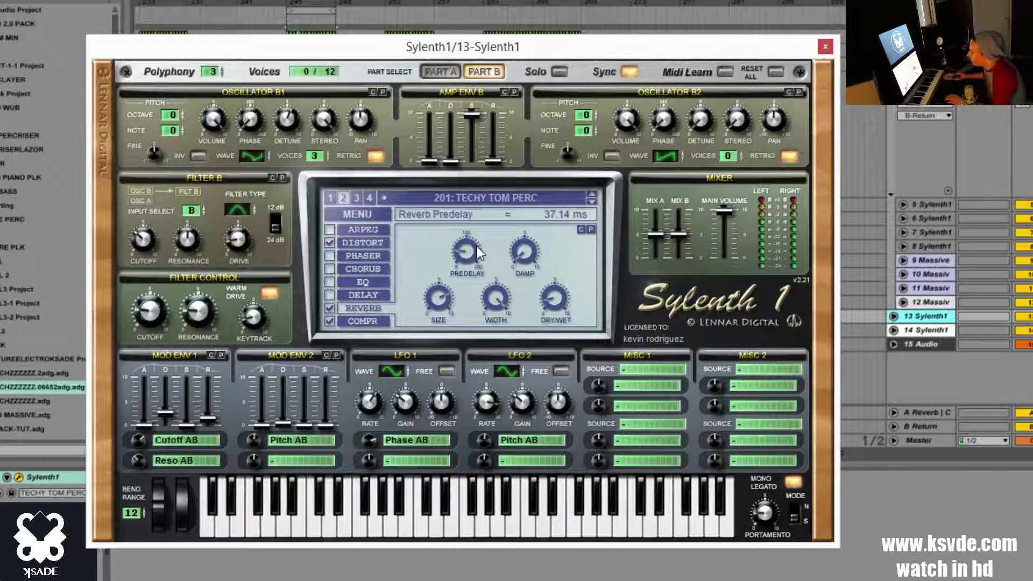
mouse_move(441, 292)
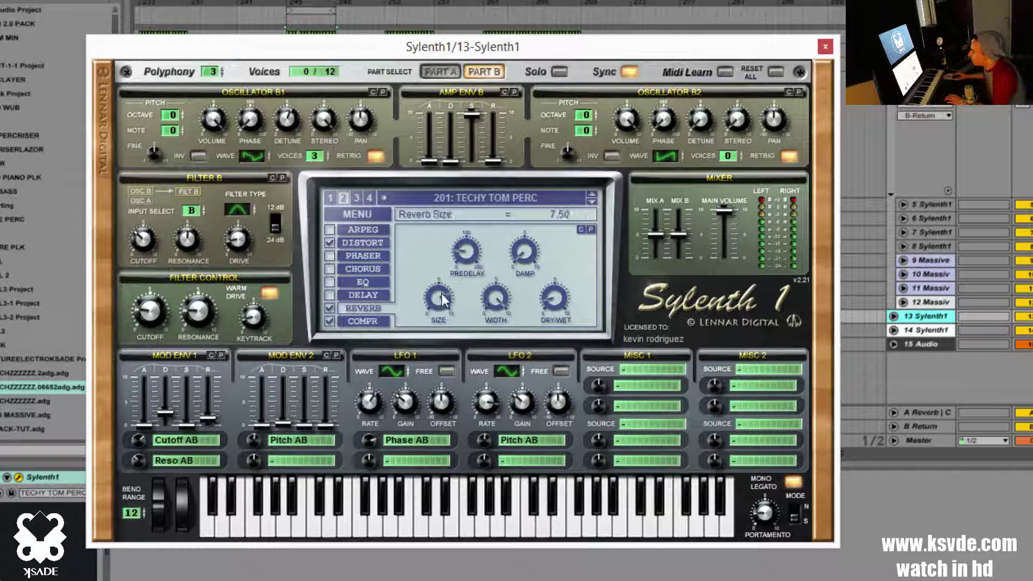
- Open the compressor effect's settings and inspect its ratio and threshold
click(357, 318)
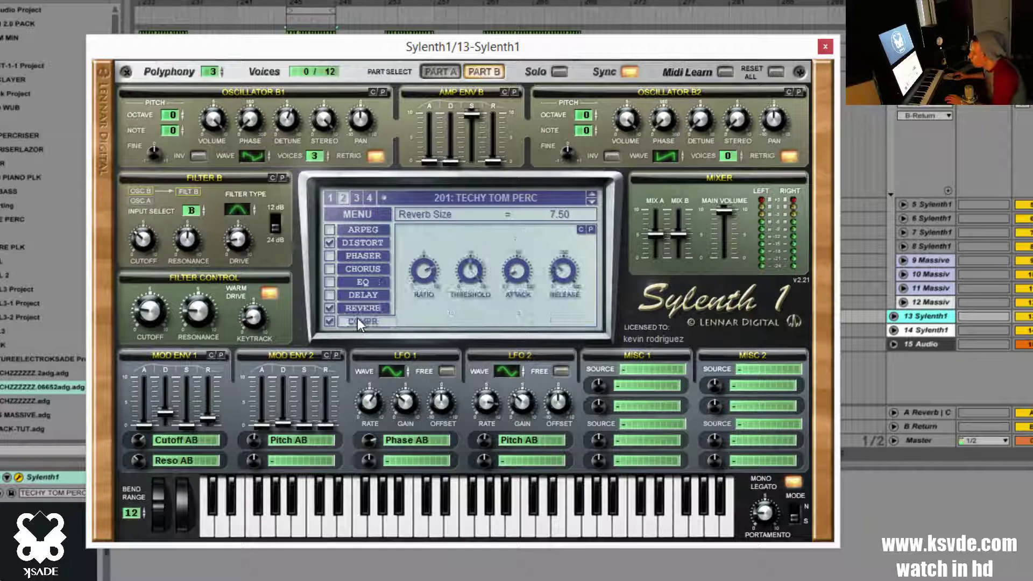
click(329, 321)
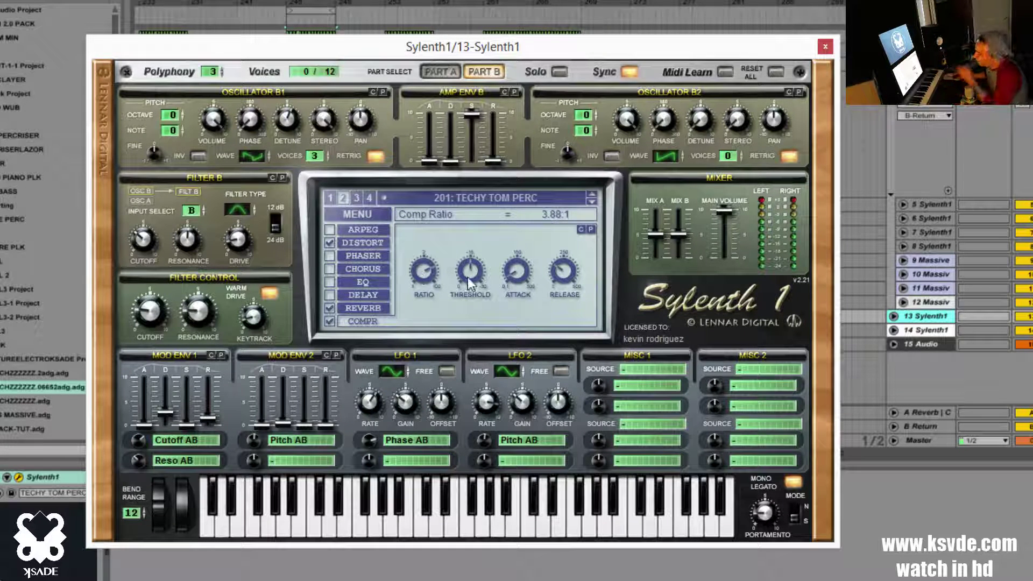
mouse_move(474, 269)
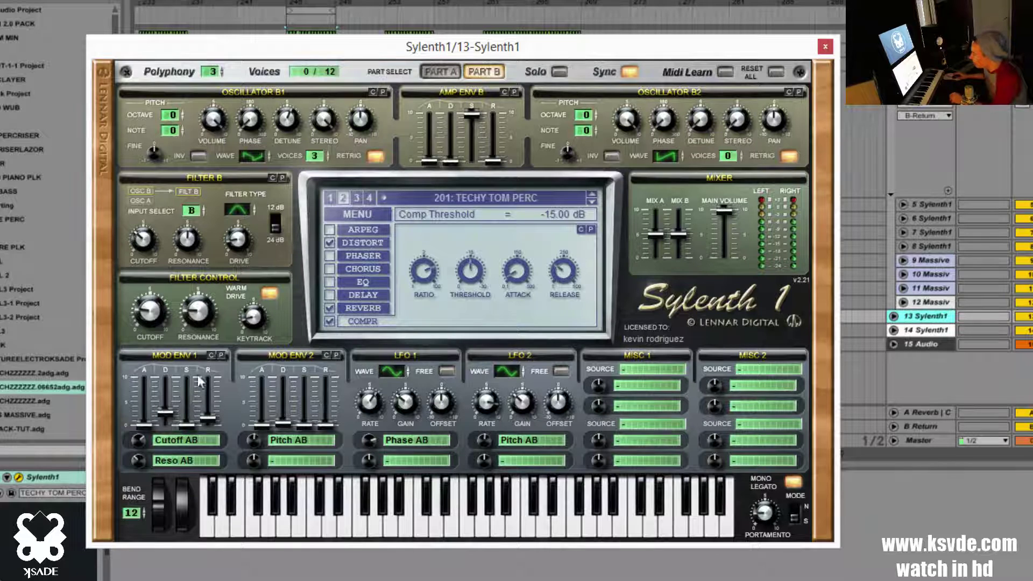
- Inspect Mod Env 1's two destination assignments, Cutoff AB and Reso AB, and the modulation amount of each
click(195, 440)
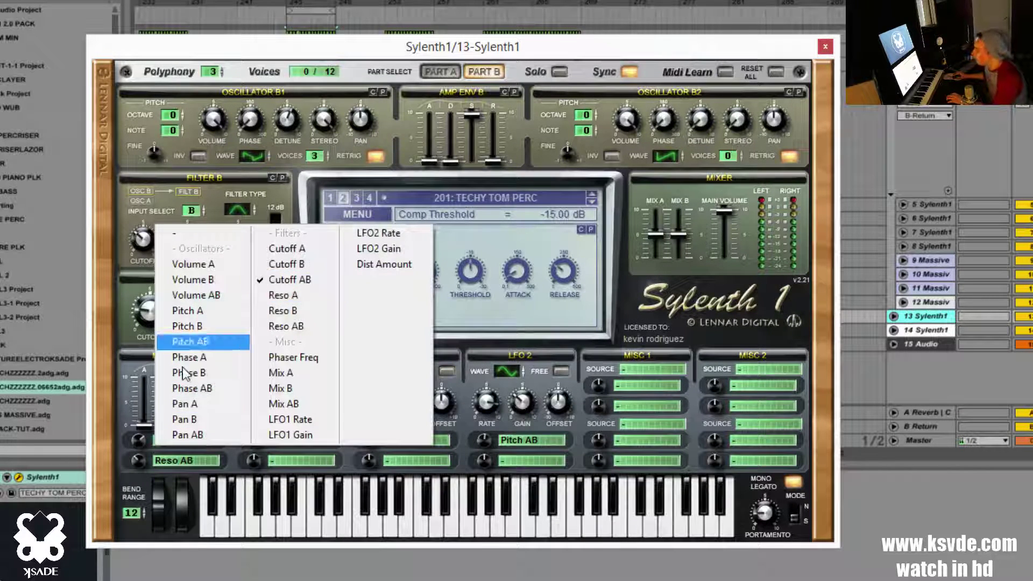
click(184, 465)
click(185, 460)
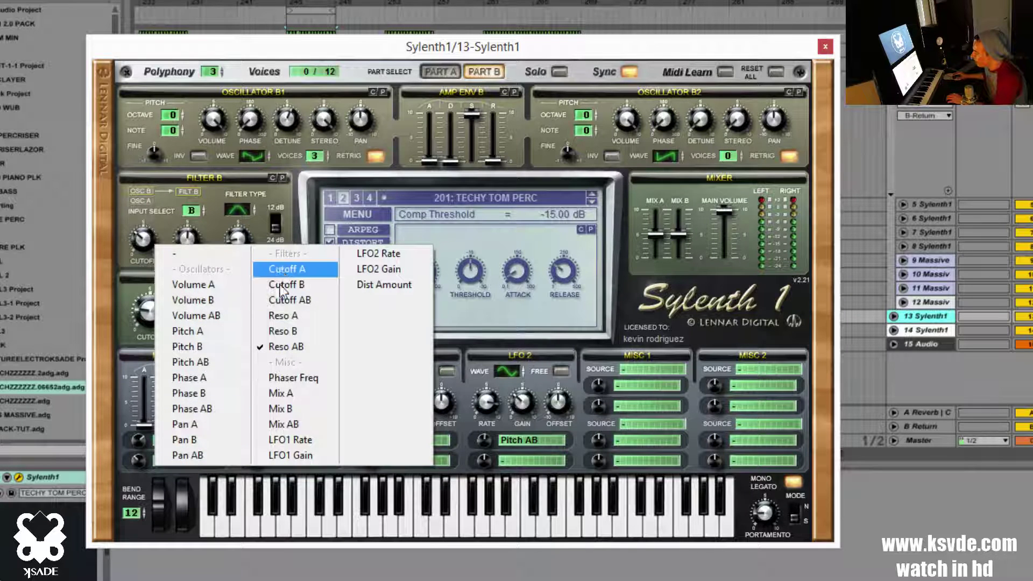
click(273, 189)
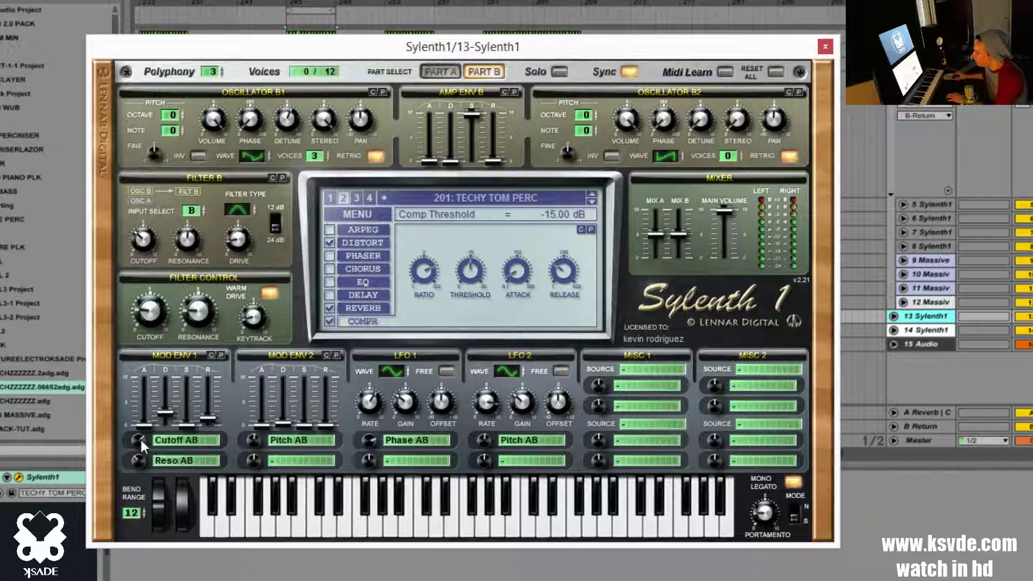
mouse_move(140, 439)
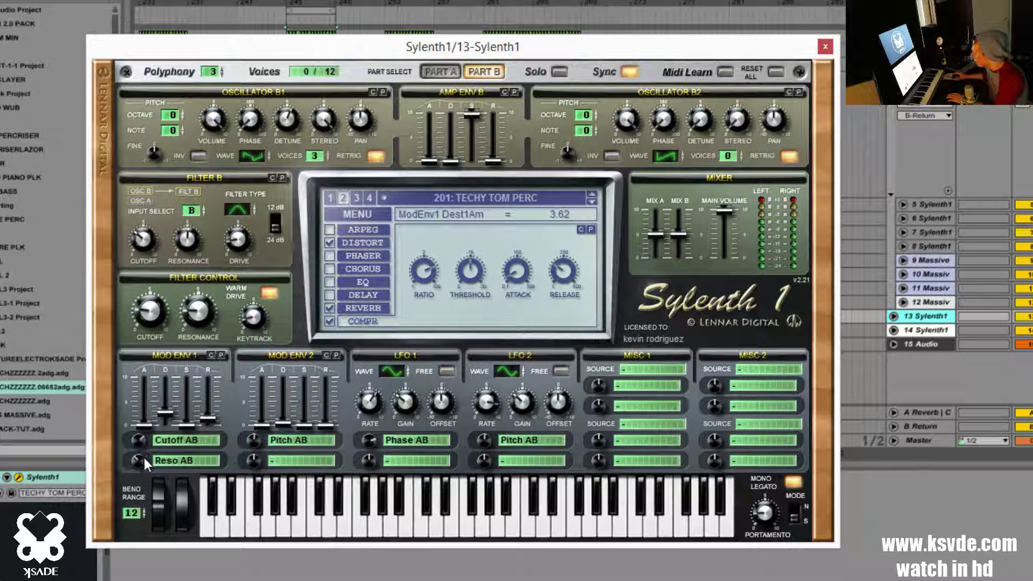
mouse_move(142, 458)
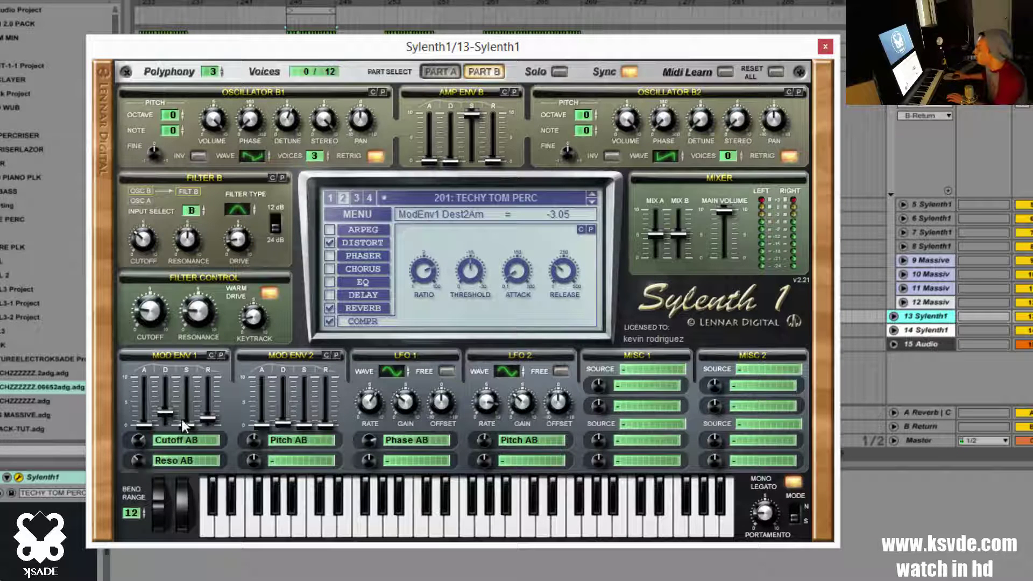
- Inspect Mod Env 1's attack, decay, sustain and release values
click(145, 424)
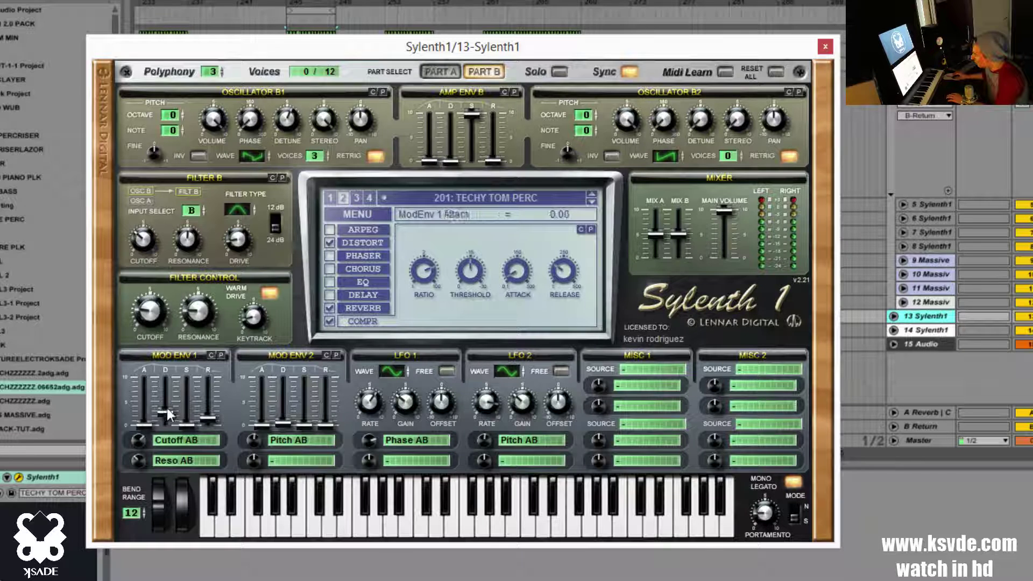
click(167, 408)
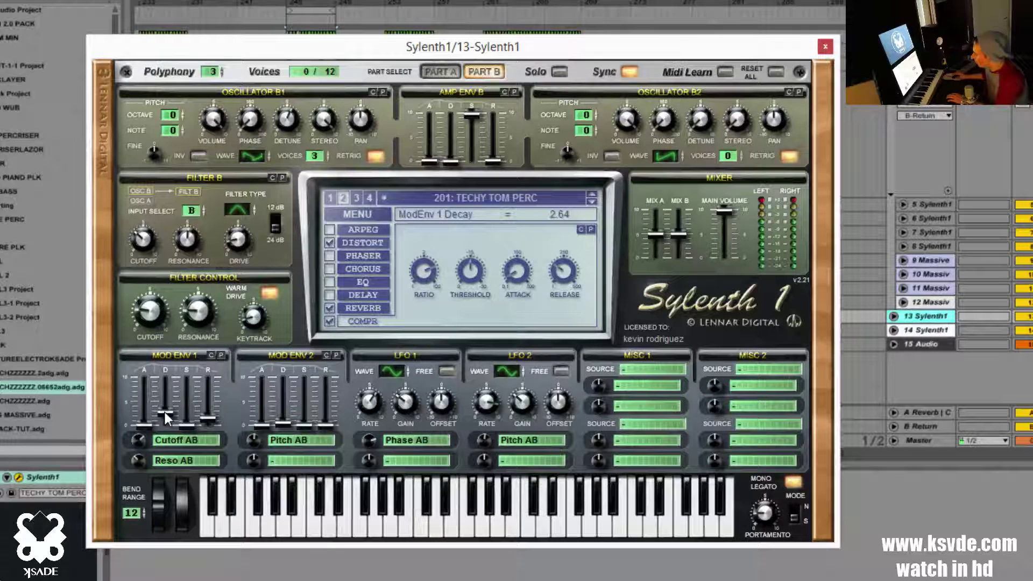
click(190, 424)
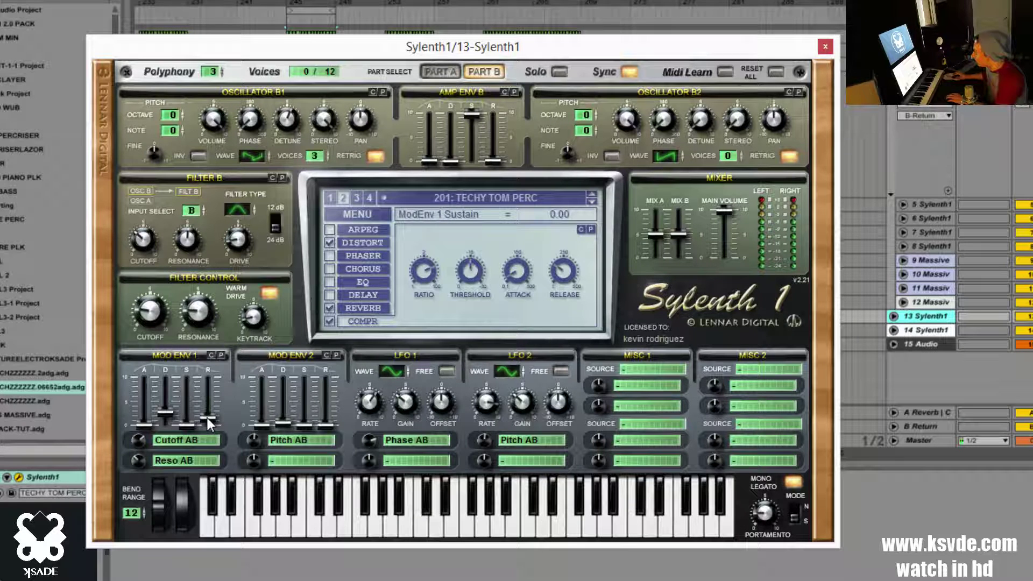
click(207, 418)
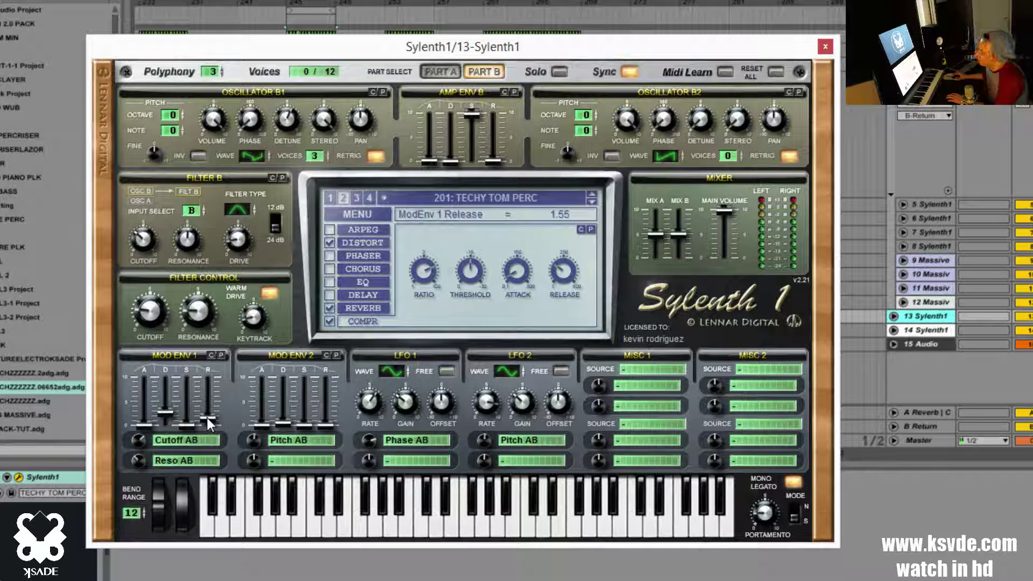
click(146, 424)
click(168, 412)
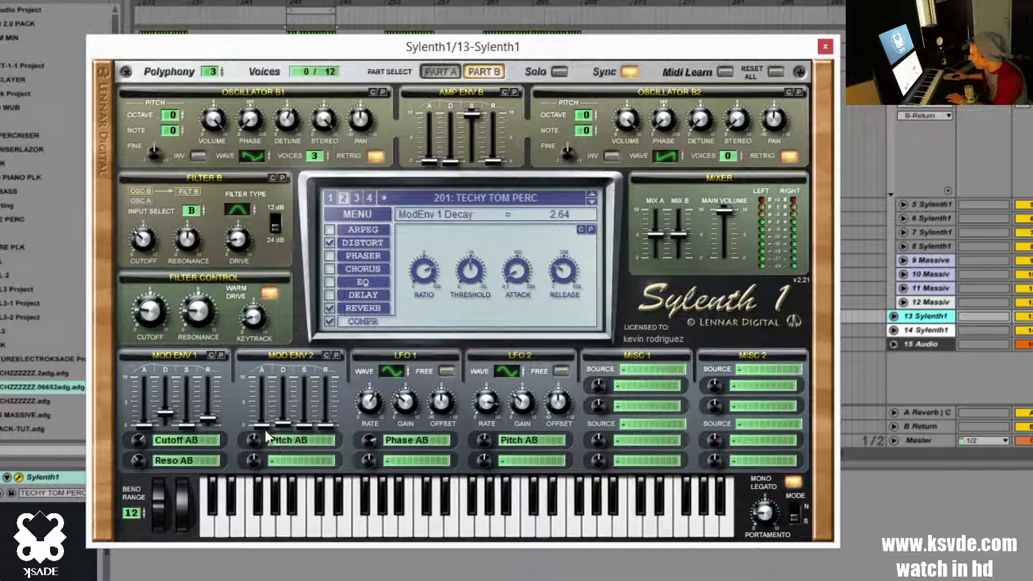
- Switch Mod Env 2's first destination to Pan AB and back to Pitch AB
scroll(300, 441, down, 6)
click(300, 441)
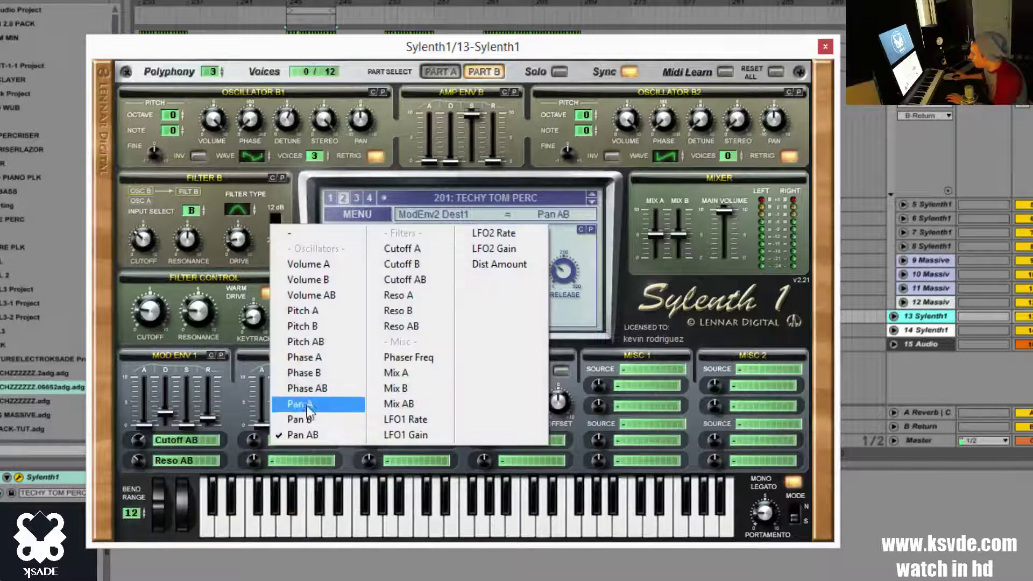
click(309, 341)
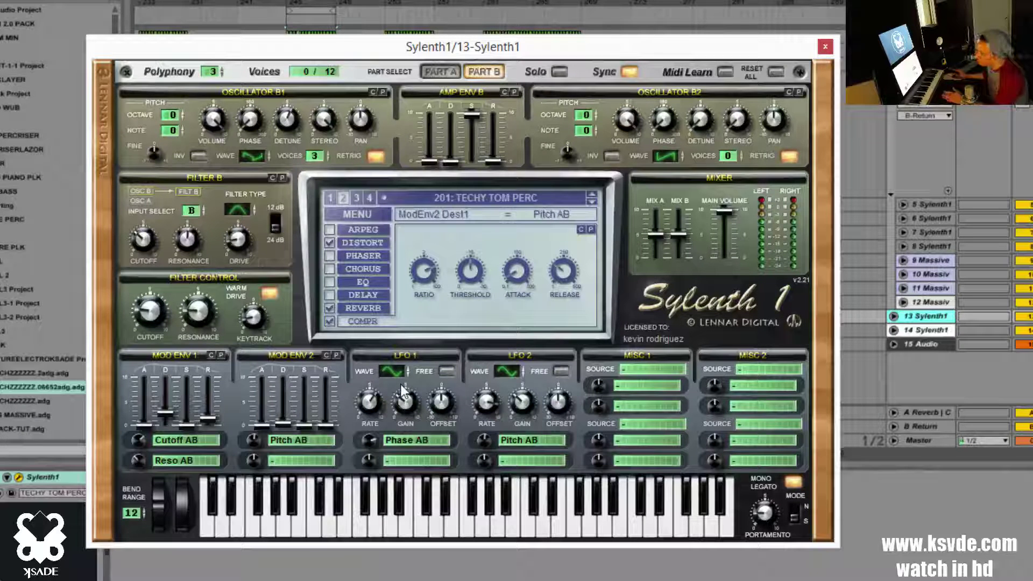
- Inspect Mod Env 2's destination options, its decay and its Pitch AB modulation amount
click(297, 440)
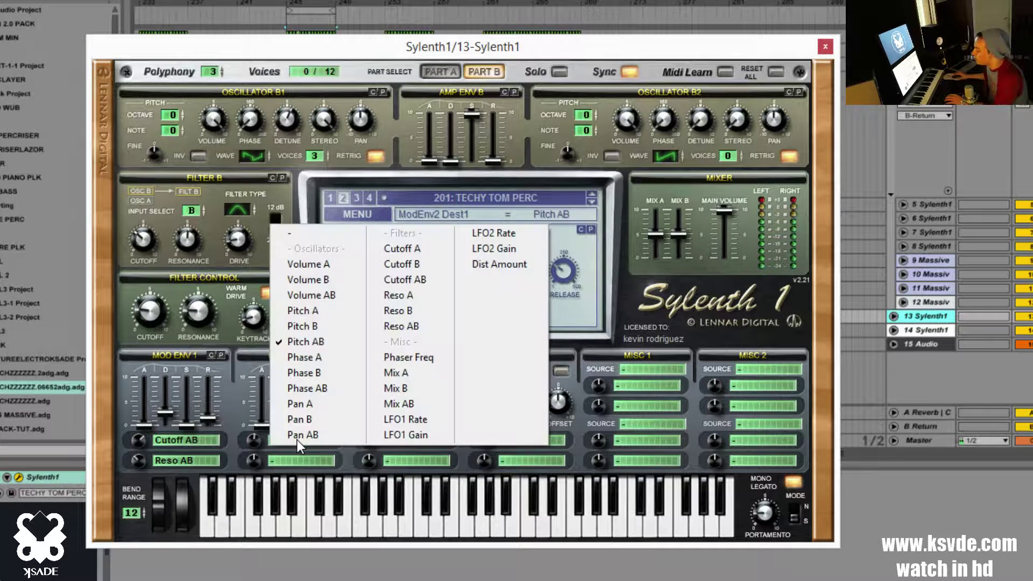
click(268, 466)
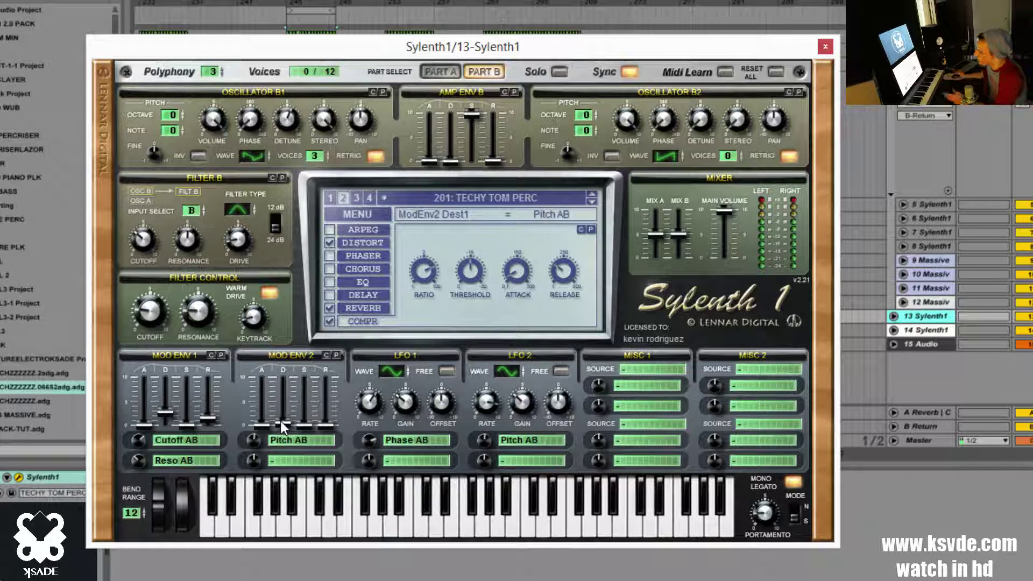
drag(280, 421, 281, 421)
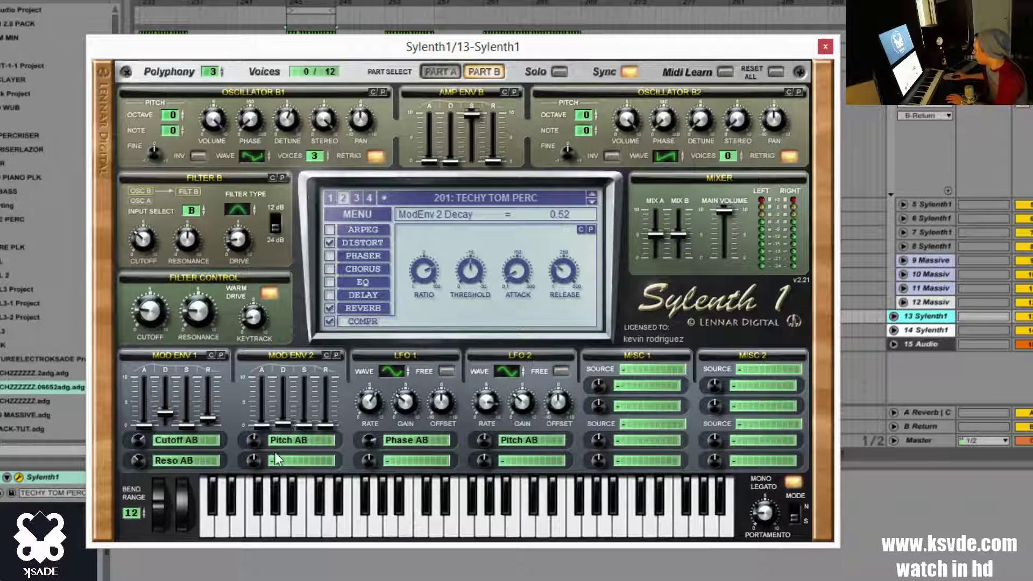
click(250, 436)
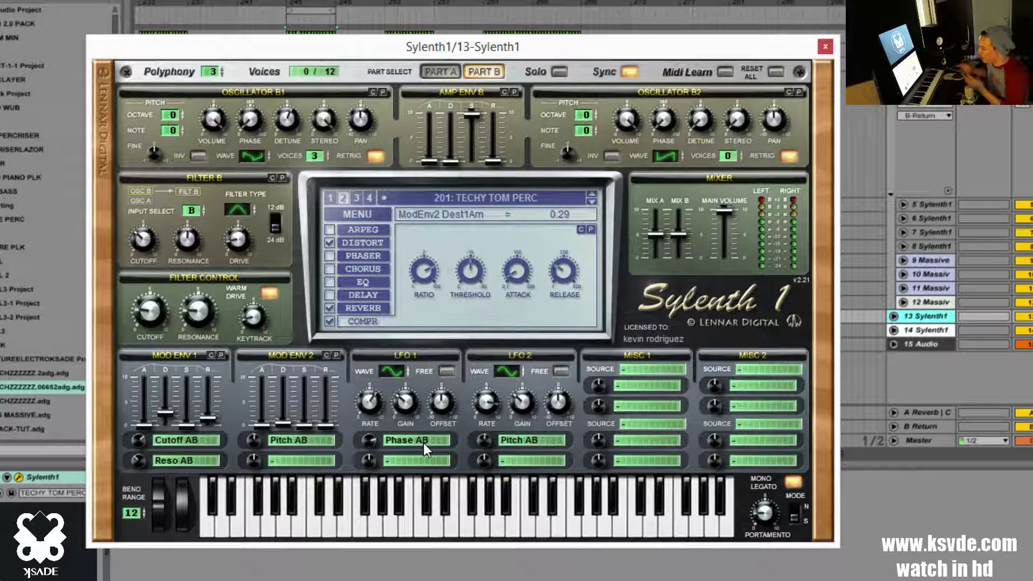
- Set LFO 1's Phase AB modulation amount to 5.43 and check the LFO's gain and rate
click(370, 438)
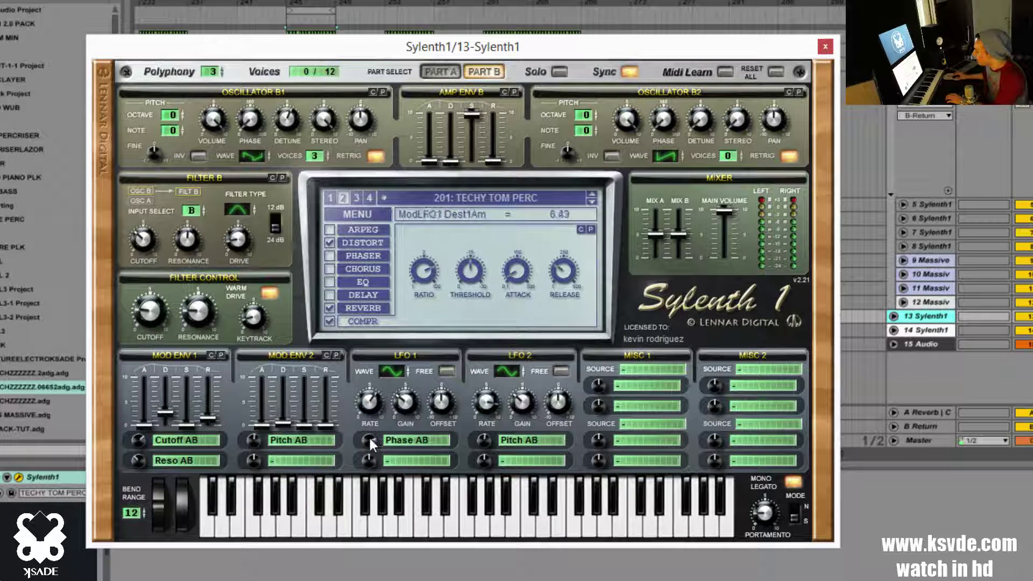
scroll(369, 439, up, 5)
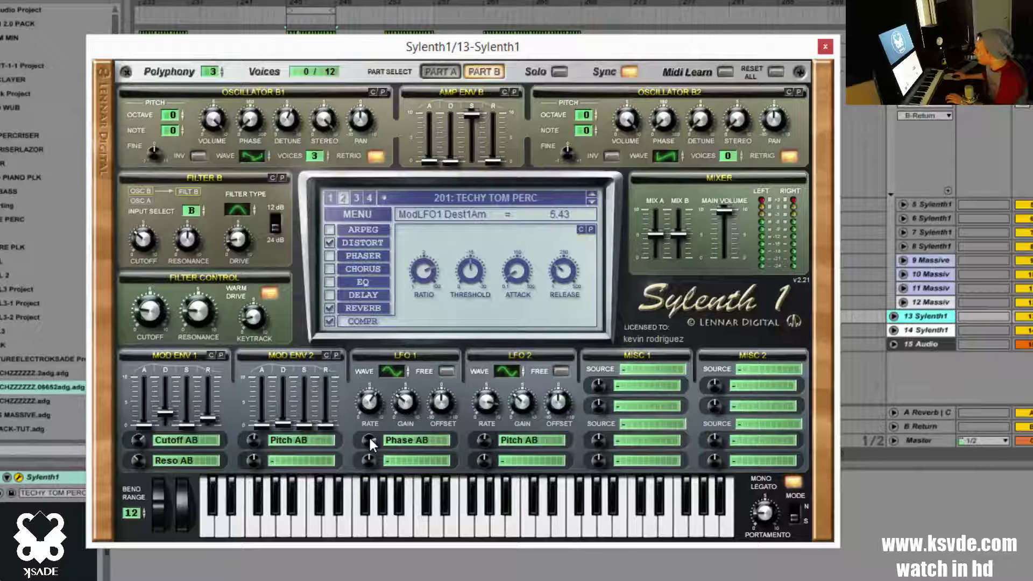
click(406, 402)
scroll(407, 401, down, 1)
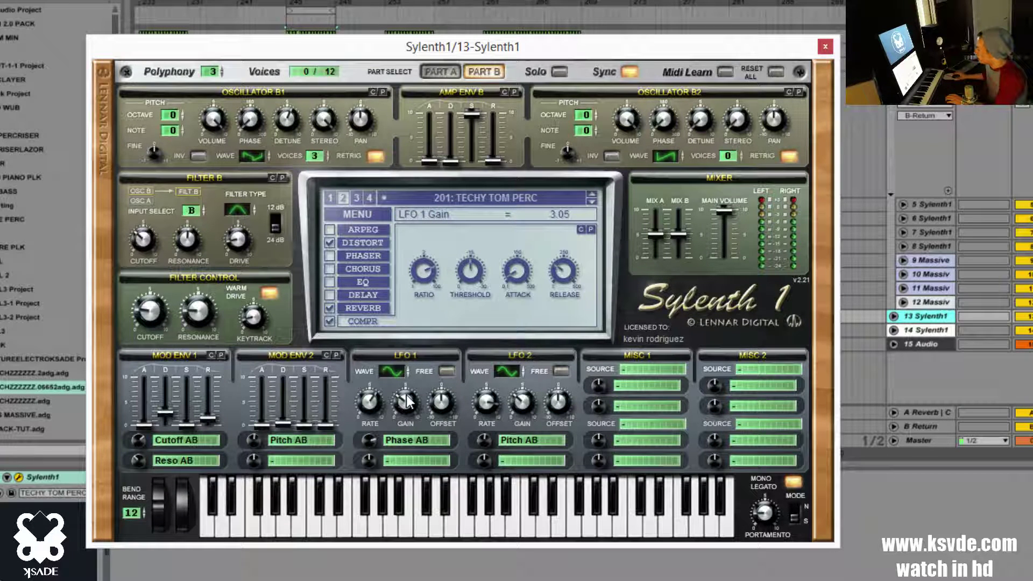
click(367, 407)
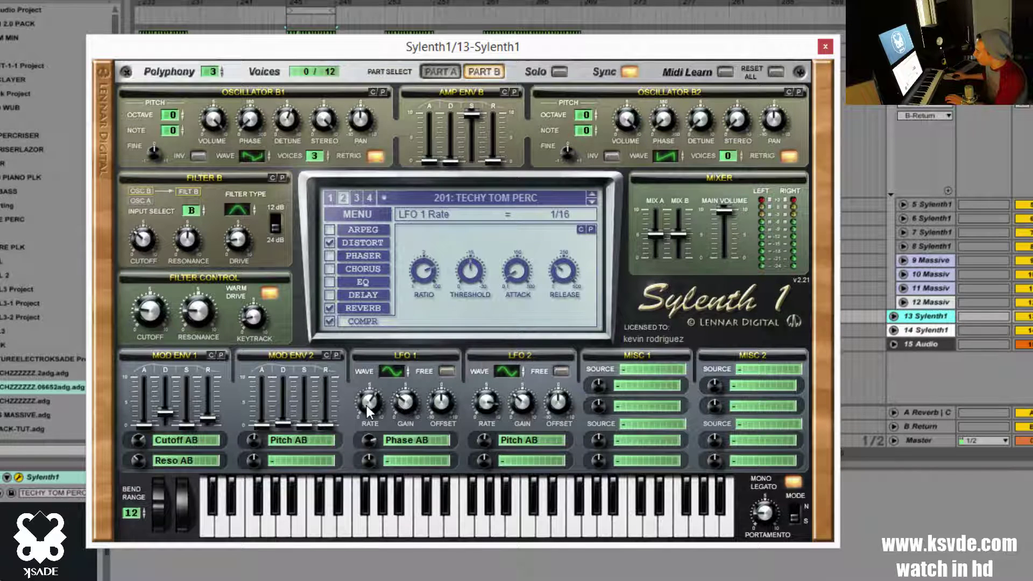
- Turn LFO 1's free mode on and off again, comparing the rate in both modes
click(447, 372)
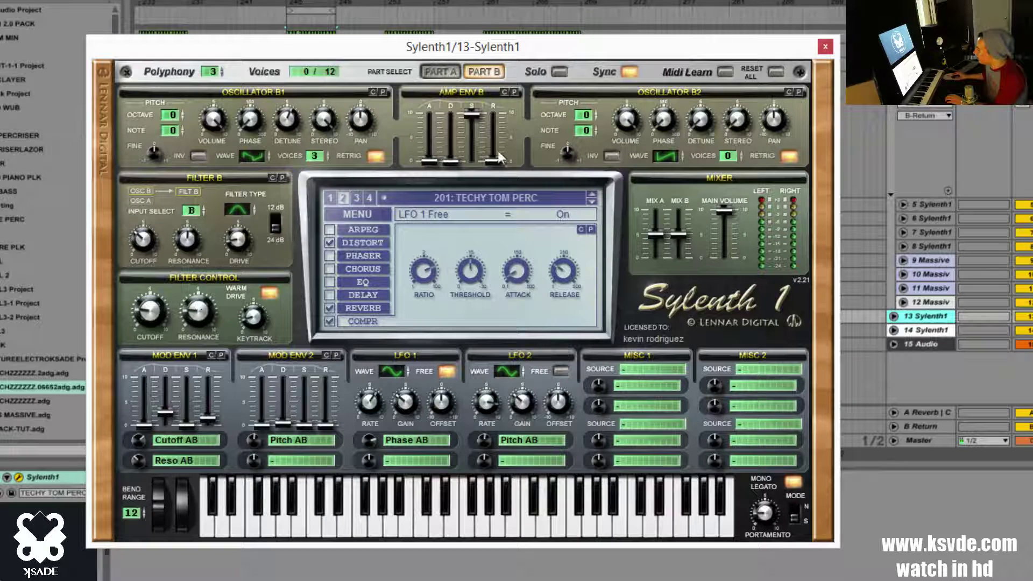
click(359, 399)
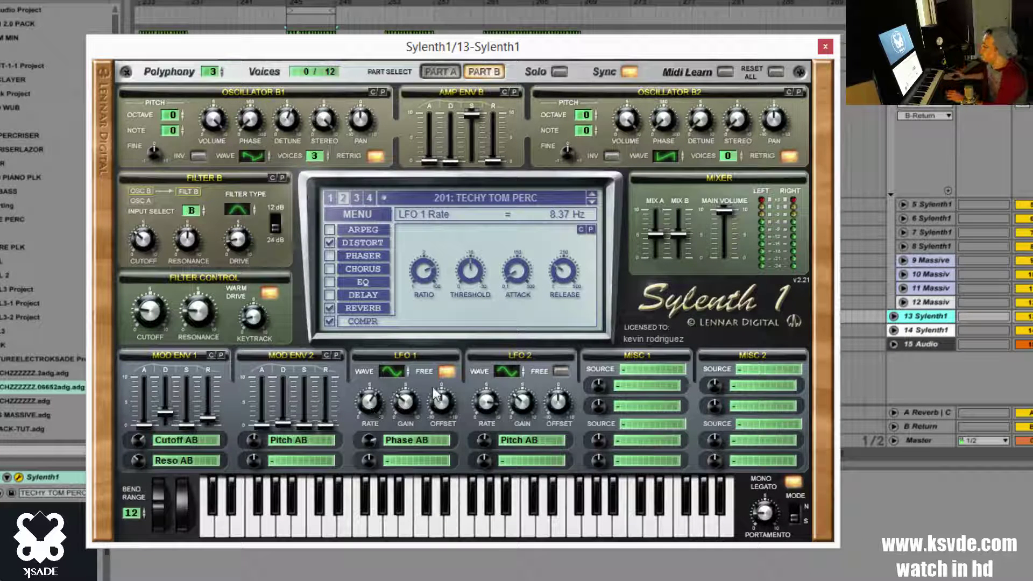
click(447, 371)
drag(381, 406, 383, 391)
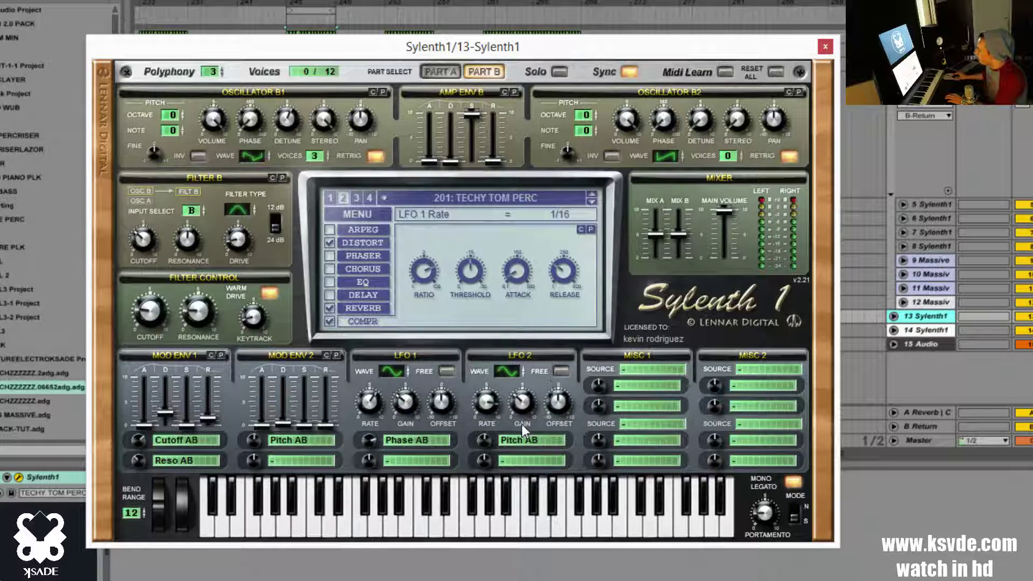
- Inspect LFO 2's Pitch AB destination, rate, gain and modulation amount
click(535, 440)
click(529, 452)
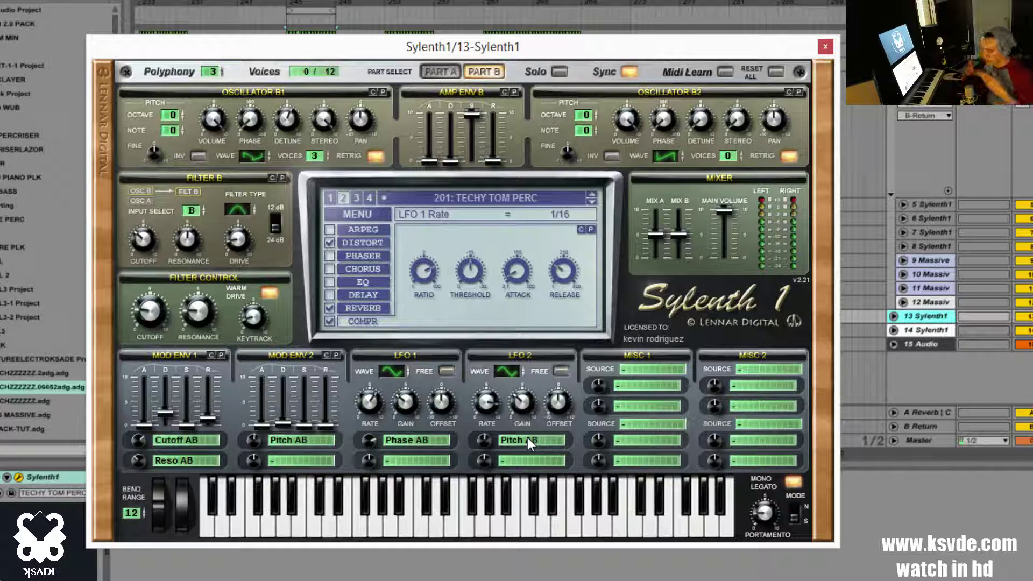
click(493, 403)
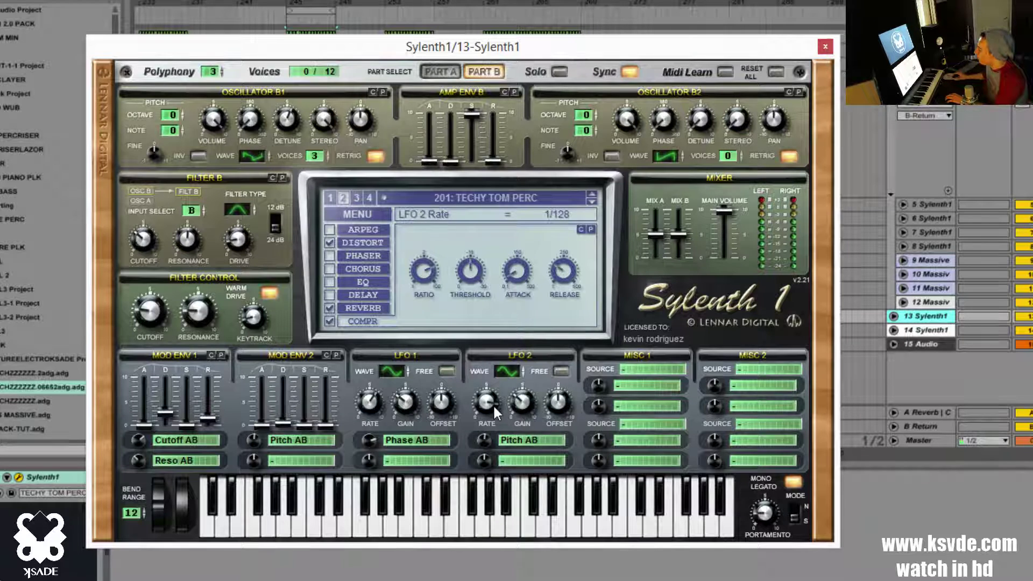
click(524, 404)
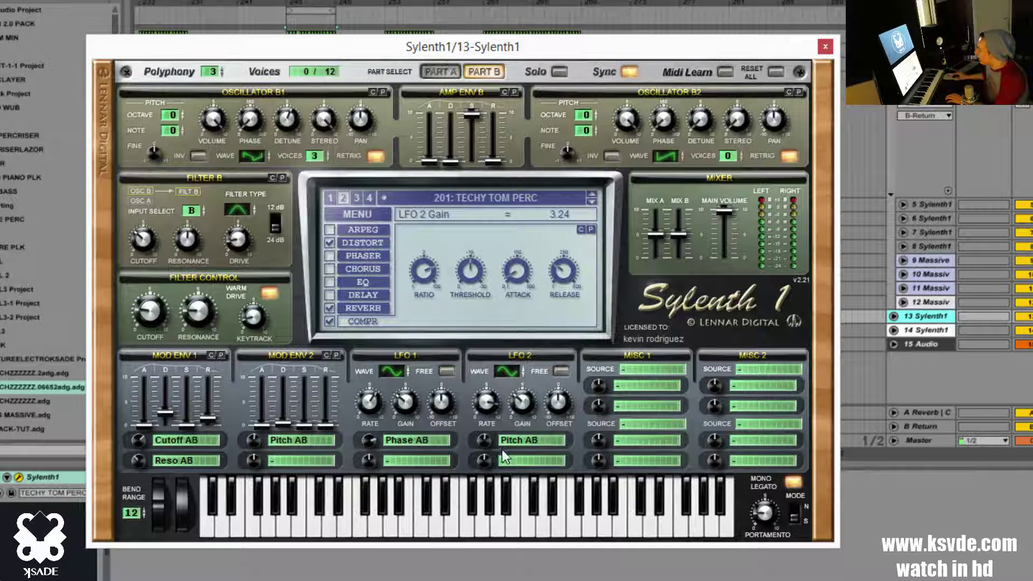
click(484, 440)
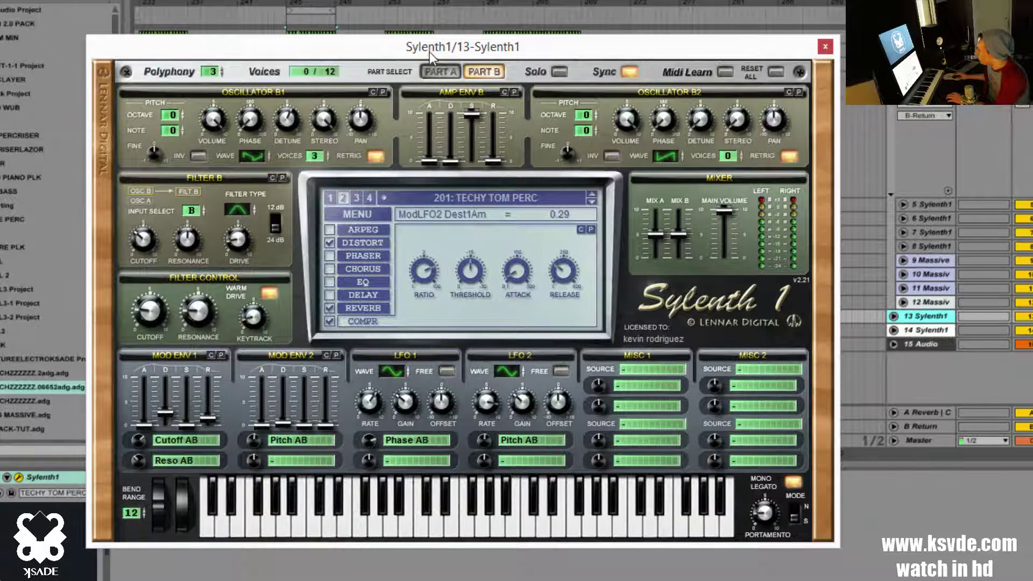
- Move the Sylenth1 window aside to view the track clips in the arrangement and bring it back
mouse_move(429, 52)
mouse_down()
mouse_move(532, 123)
mouse_move(443, 53)
mouse_up()
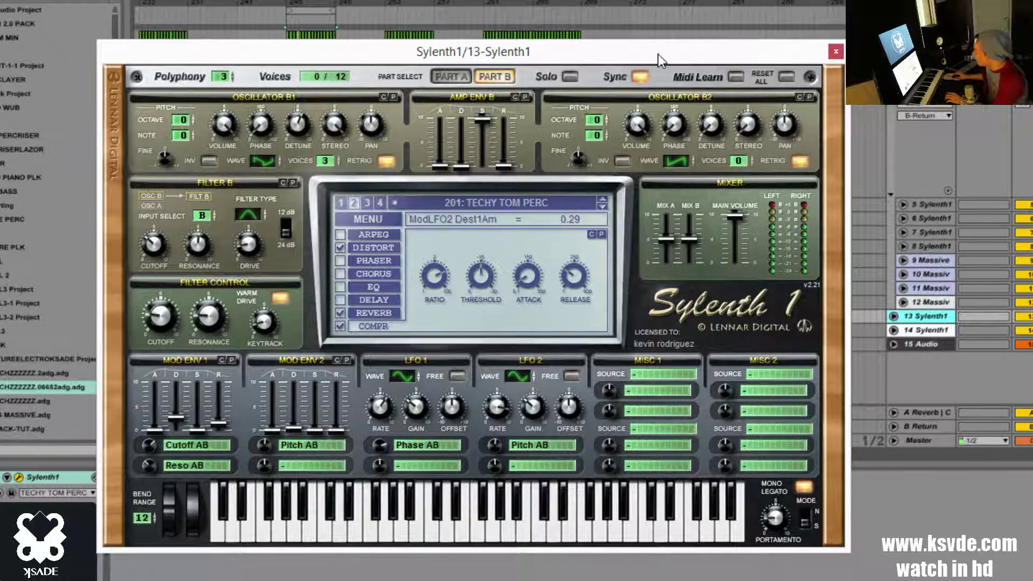
drag(567, 51, 462, 333)
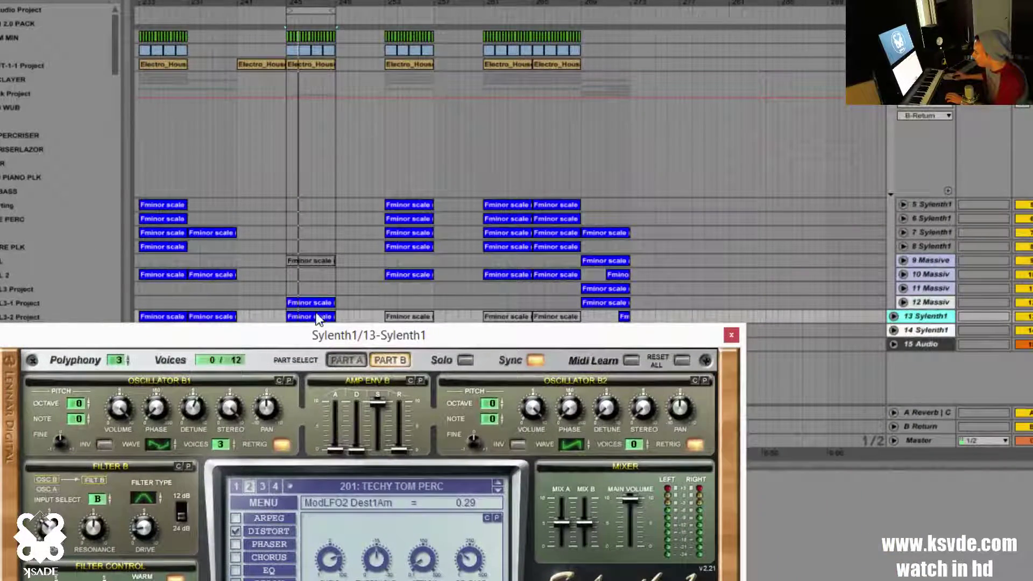
drag(360, 339, 403, 37)
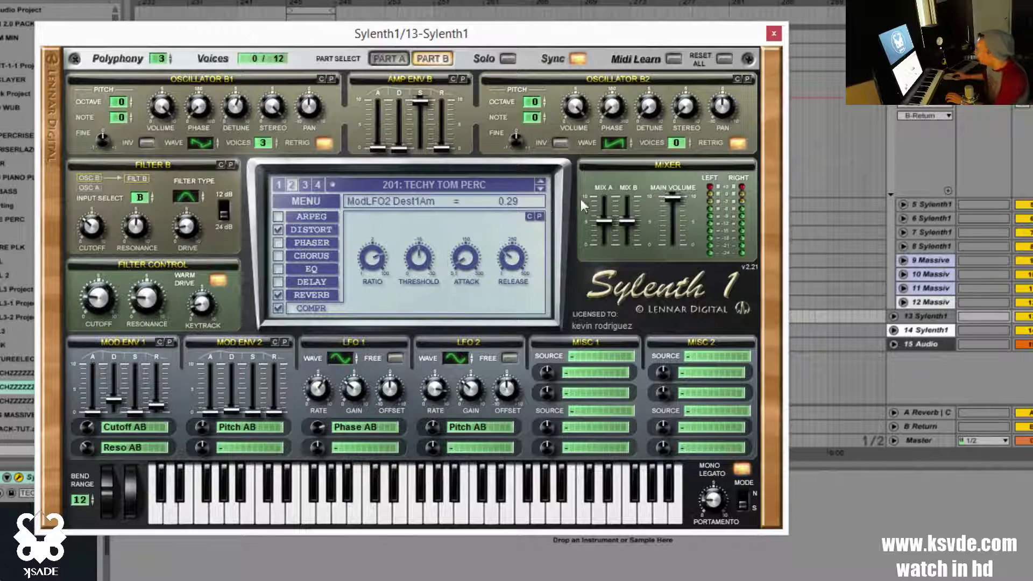
- Audition the presets TECHY HIGHER TOM PERC, PERC IN THE STRATOSPHERE and JUNGLE PERC, switching the arpeggiator off on JUNGLE PERC
click(538, 189)
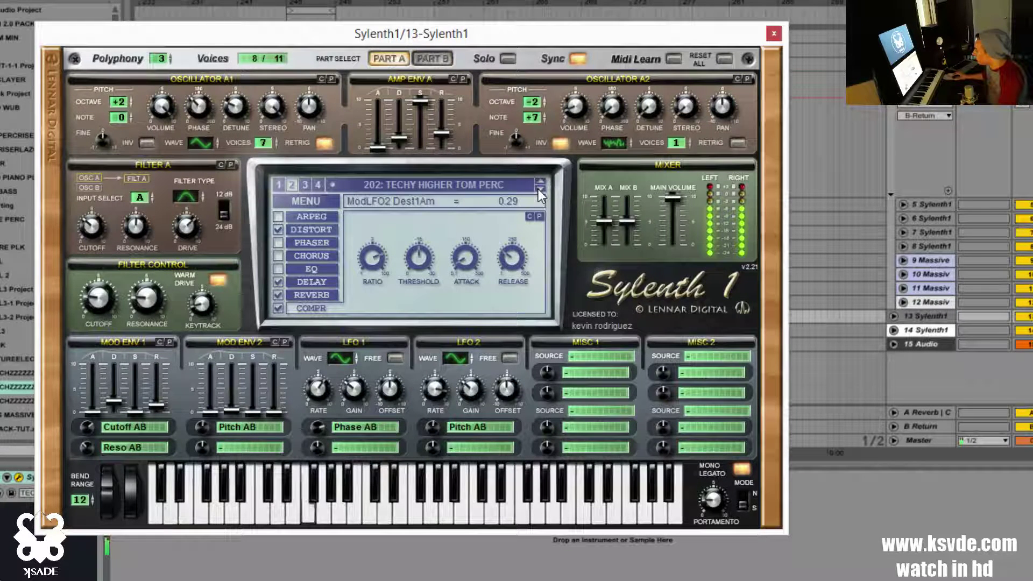
click(538, 189)
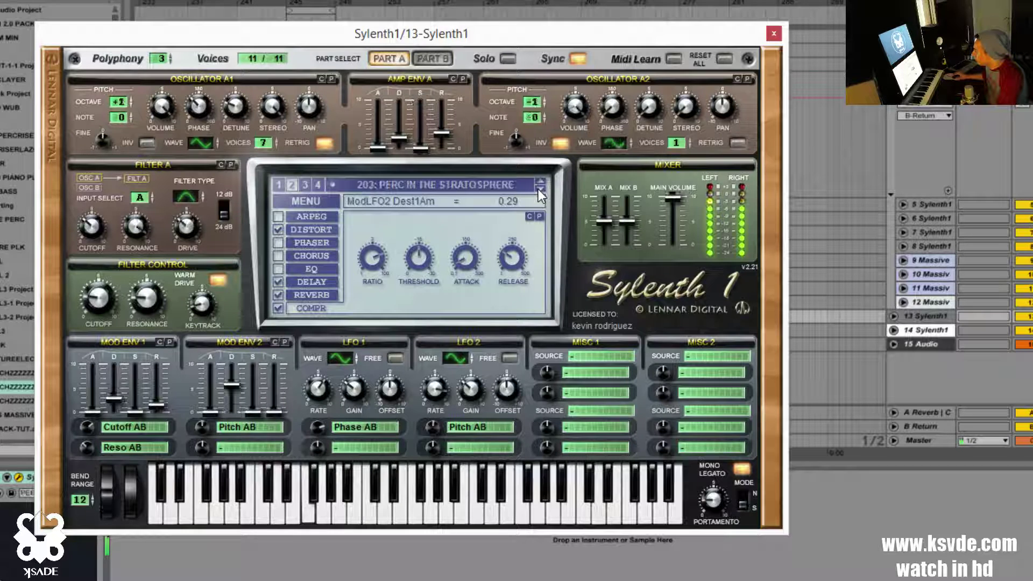
click(538, 188)
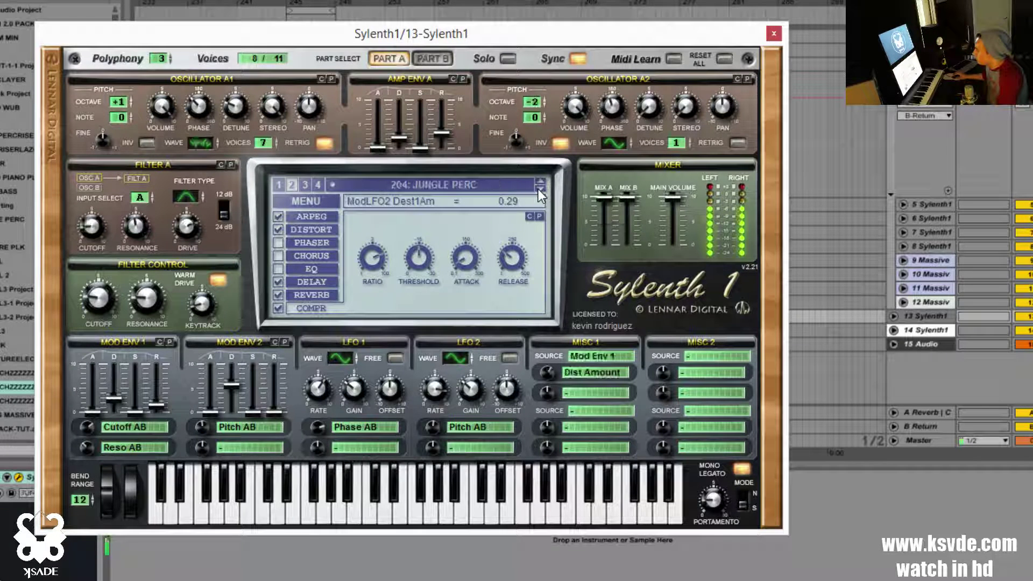
click(278, 217)
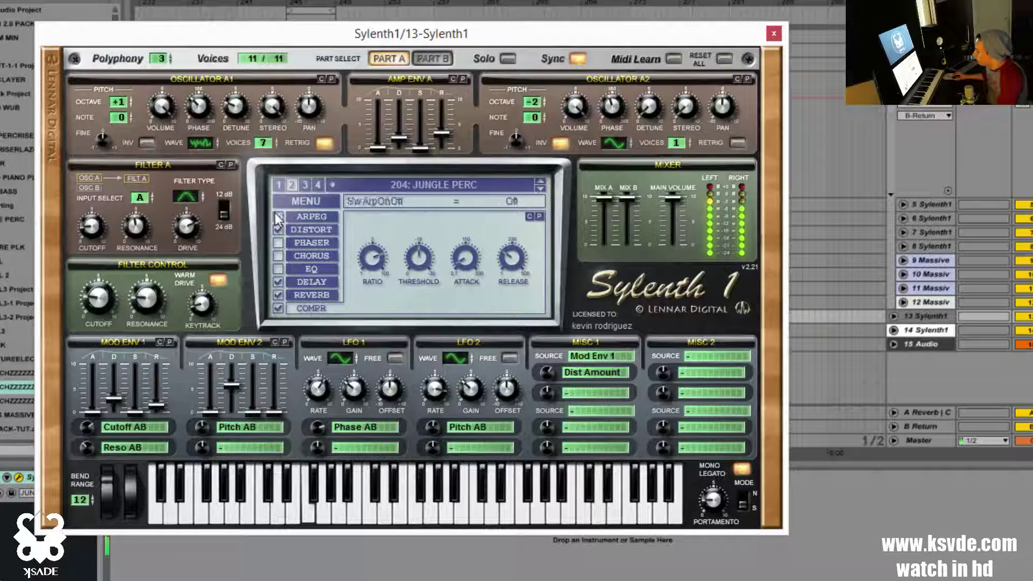
- Load the DISTORTED TECH PERC preset and close the plugin window
click(539, 188)
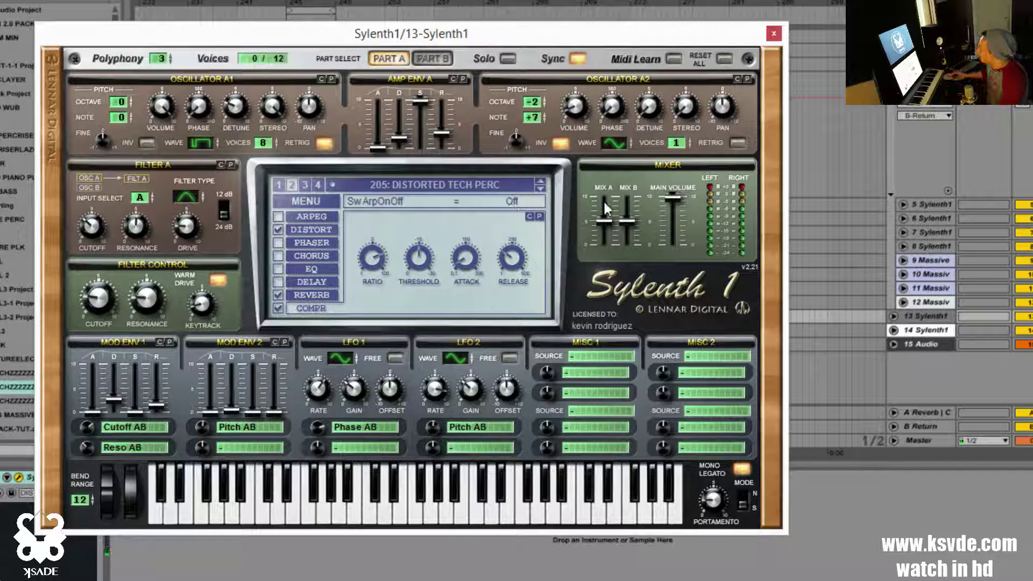
click(773, 34)
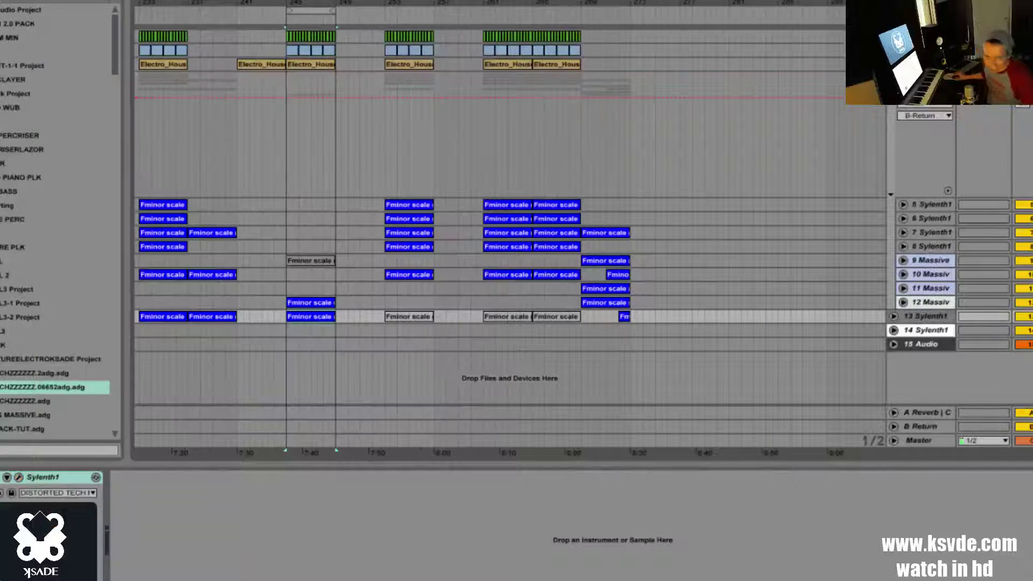